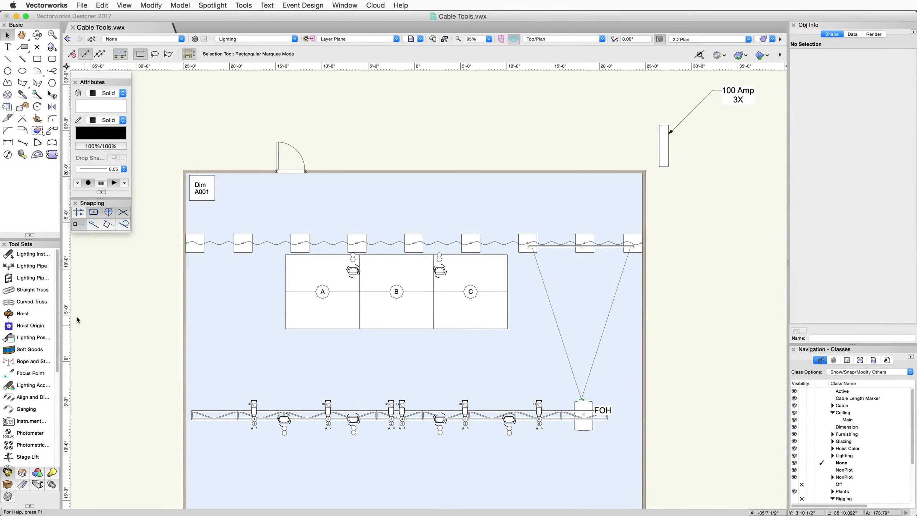
Step: Browse the Spotlight cable commands in the Tool Sets palette without choosing one
{"action": "scroll", "coordinate": [49, 332], "scroll_direction": "down", "scroll_amount": 3}
{"action": "scroll", "coordinate": [46, 368], "scroll_direction": "down", "scroll_amount": 3}
{"action": "scroll", "coordinate": [45, 369], "scroll_direction": "down", "scroll_amount": 1}
{"action": "left_click", "coordinate": [202, 5]}
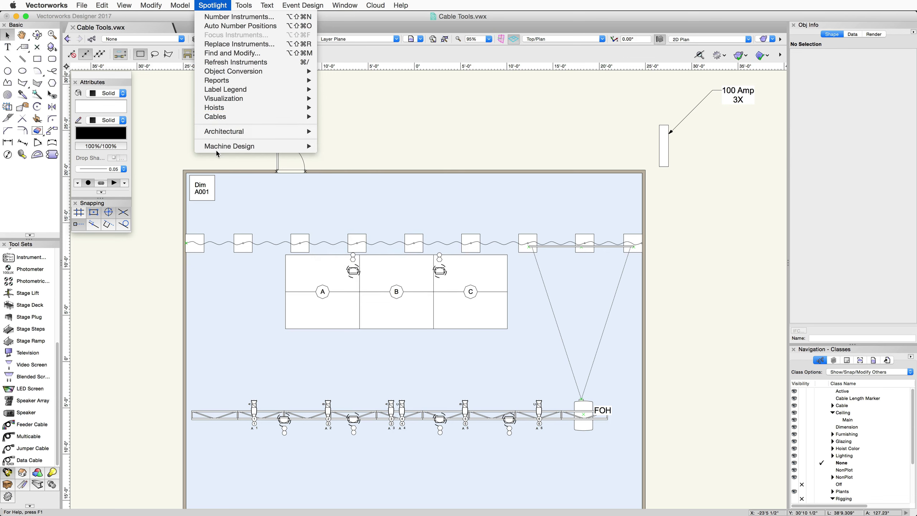
{"action": "left_click", "coordinate": [163, 278]}
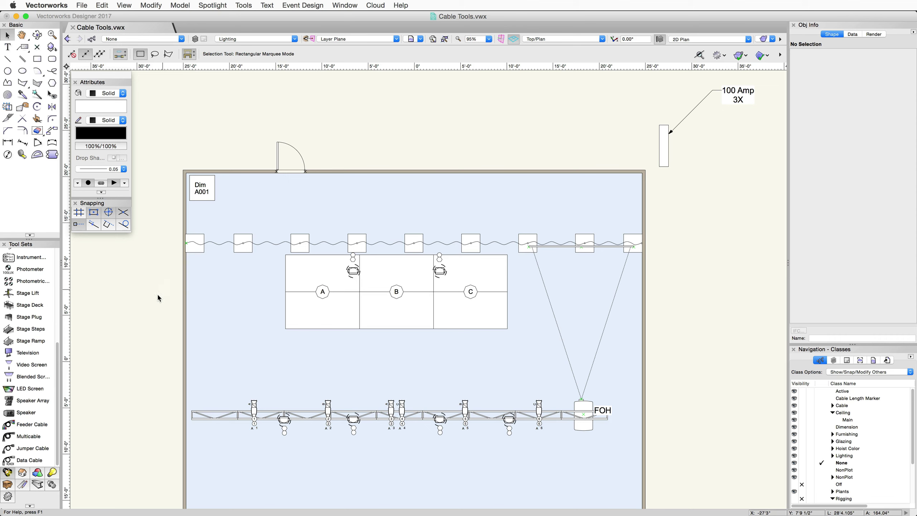
Step: Draw a 75' feeder from the 100 Amp panel, cornering at the door, to Dim A001
{"action": "left_click", "coordinate": [50, 426]}
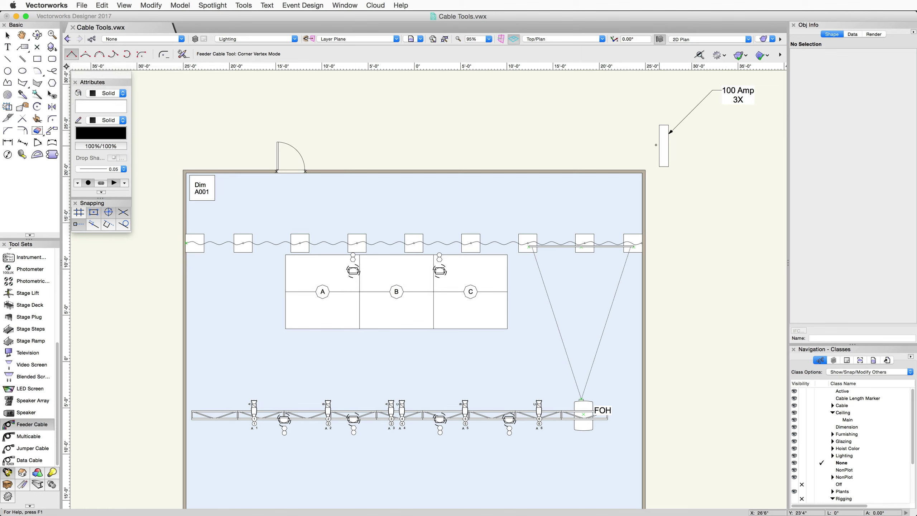
{"action": "left_click", "coordinate": [660, 146]}
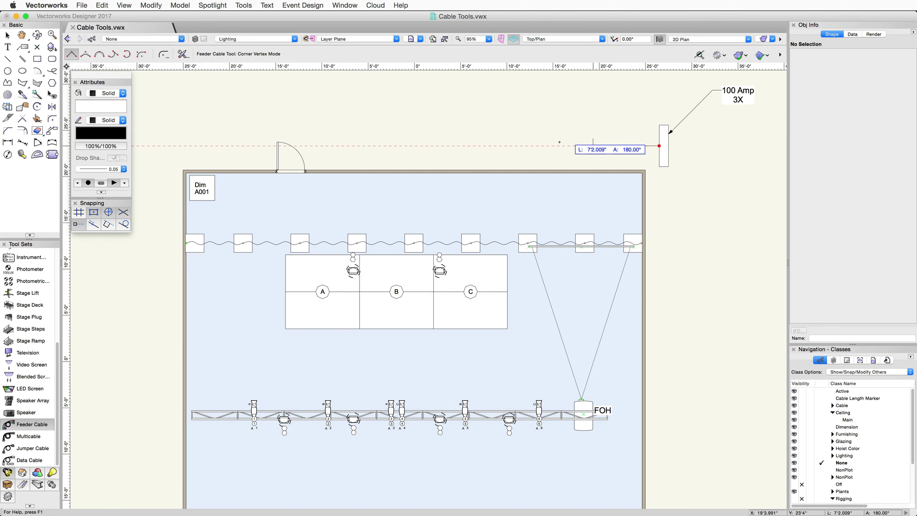
{"action": "left_click", "coordinate": [291, 145]}
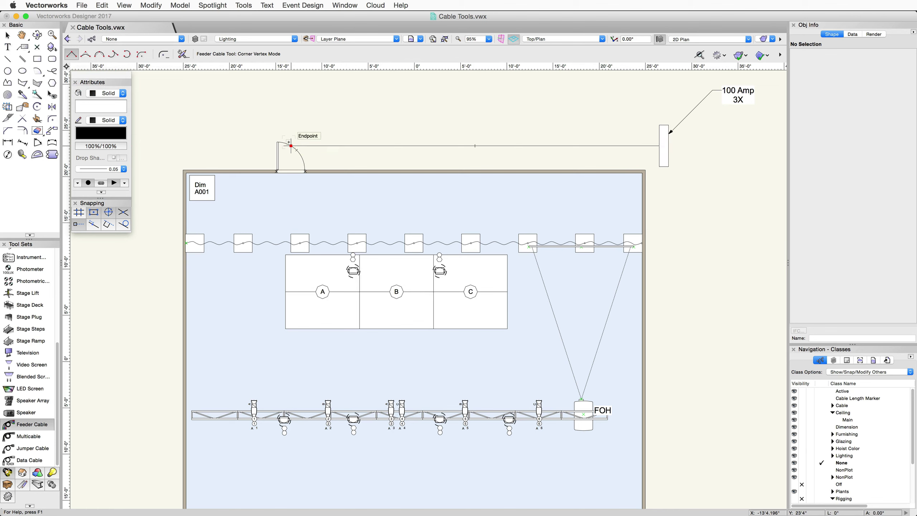
{"action": "left_click", "coordinate": [291, 190]}
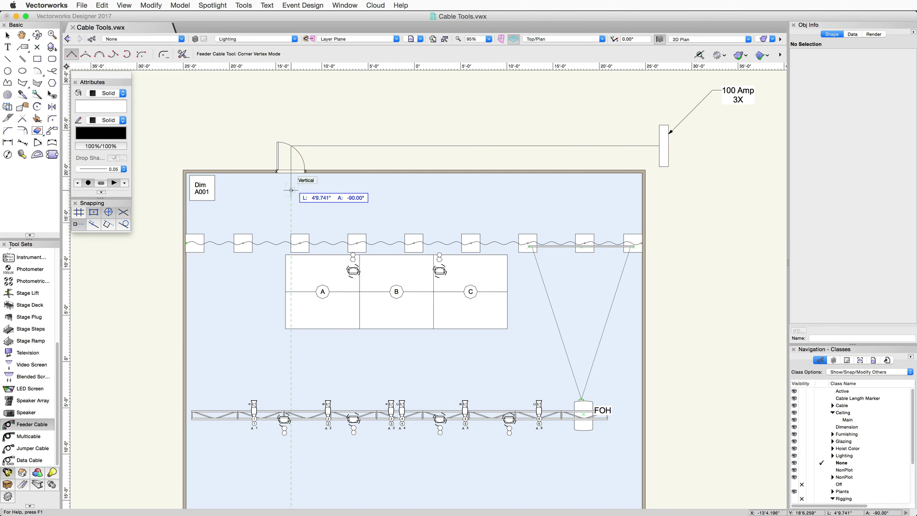
{"action": "double_click", "coordinate": [215, 190]}
{"action": "key", "text": "x"}
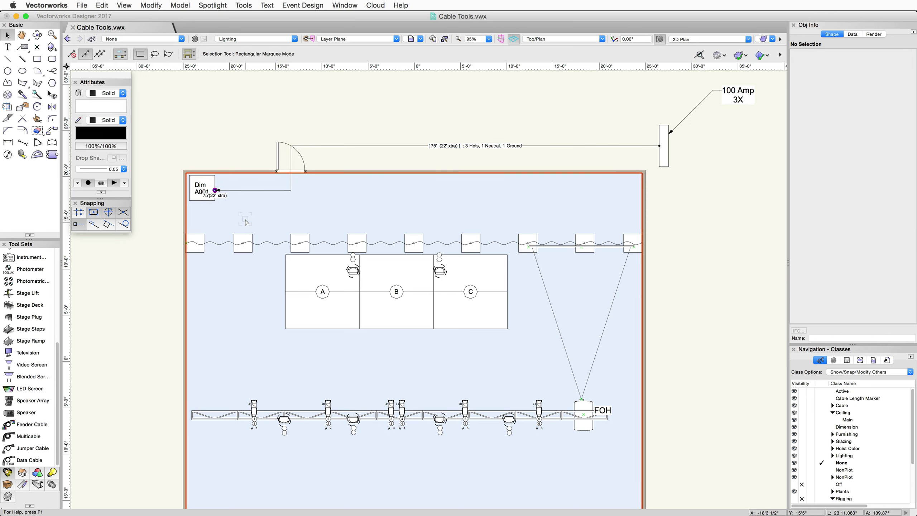
Step: Select the feeder and review its 4/0 wire, 400 A maximum and 2.60% voltage drop
{"action": "left_click", "coordinate": [405, 146]}
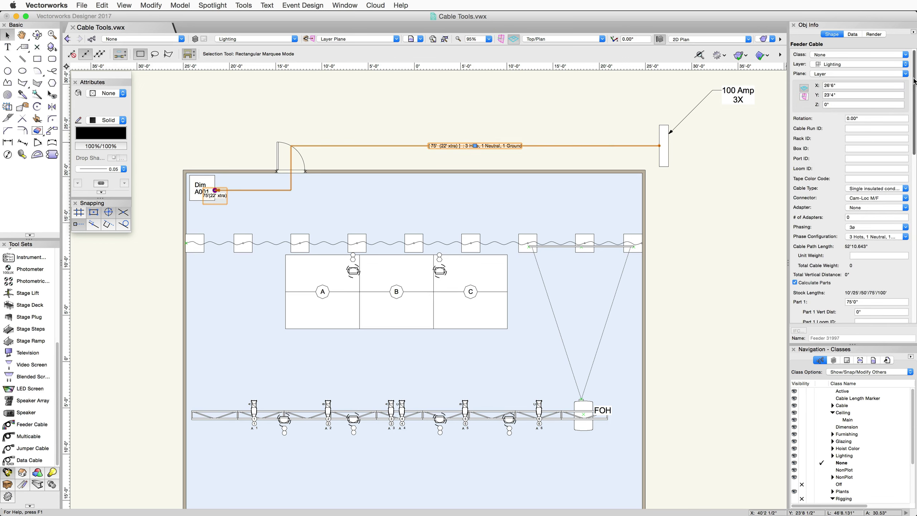
{"action": "scroll", "coordinate": [902, 127], "scroll_direction": "down", "scroll_amount": 10}
{"action": "scroll", "coordinate": [902, 127], "scroll_direction": "down", "scroll_amount": 3}
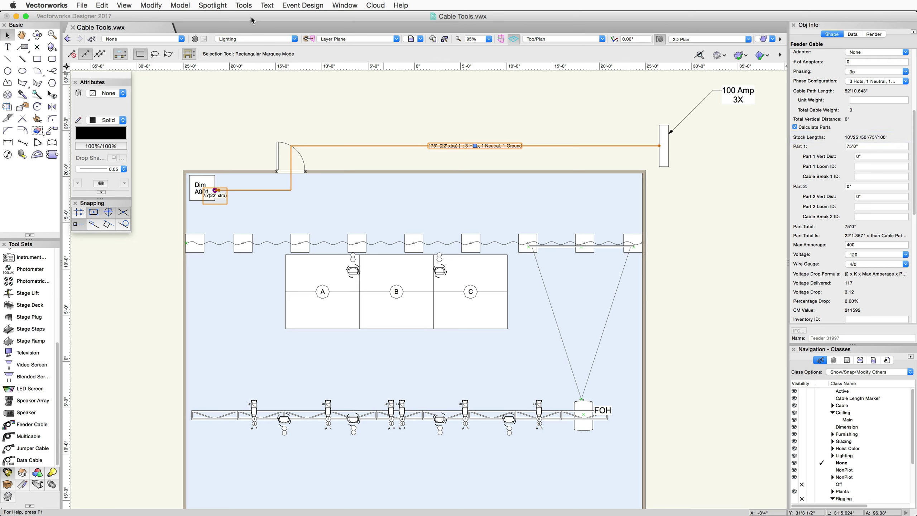
{"action": "left_click", "coordinate": [225, 5]}
{"action": "mouse_move", "coordinate": [244, 116]}
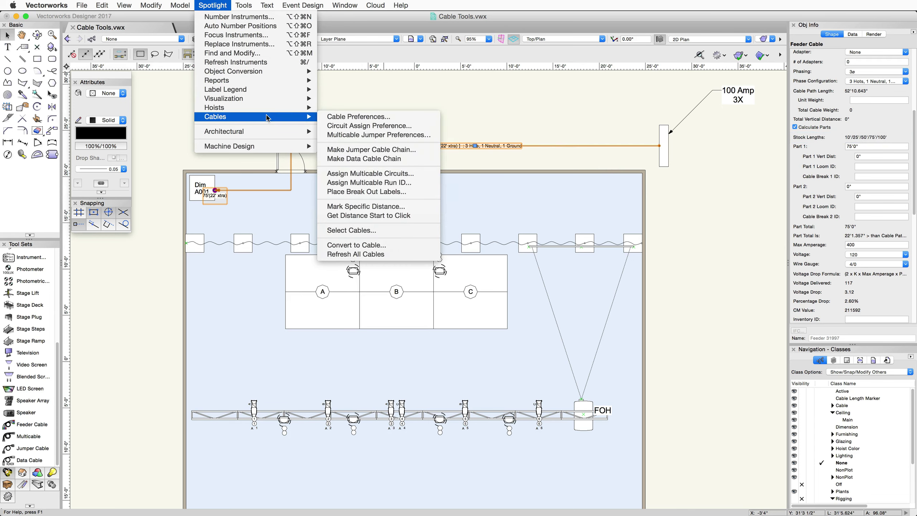
{"action": "left_click", "coordinate": [403, 118]}
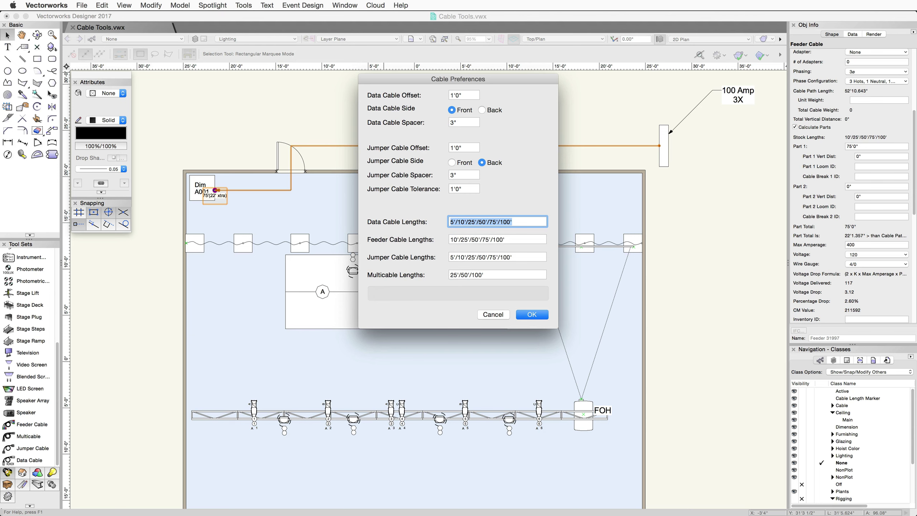
{"action": "left_click", "coordinate": [534, 315]}
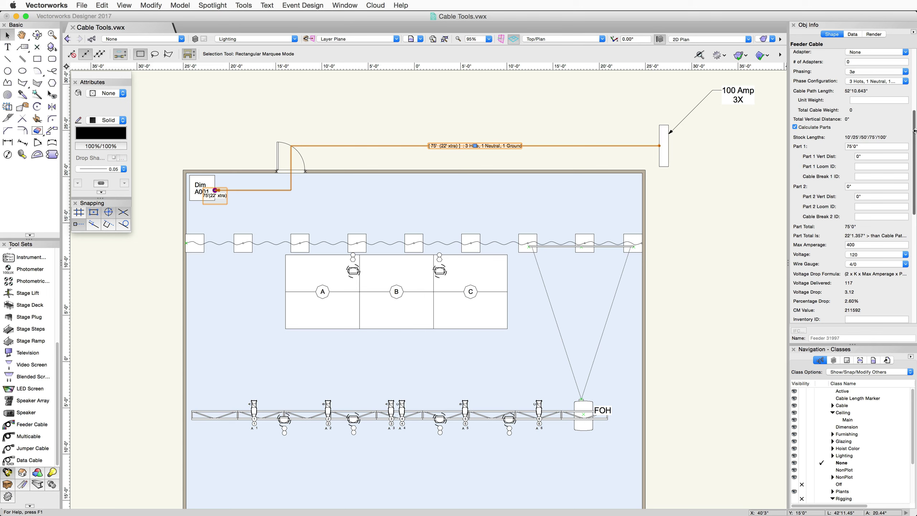
Step: Change the feeder's cable type to 5 wire multicable
{"action": "left_click_drag", "start_coordinate": [915, 132], "coordinate": [911, 92]}
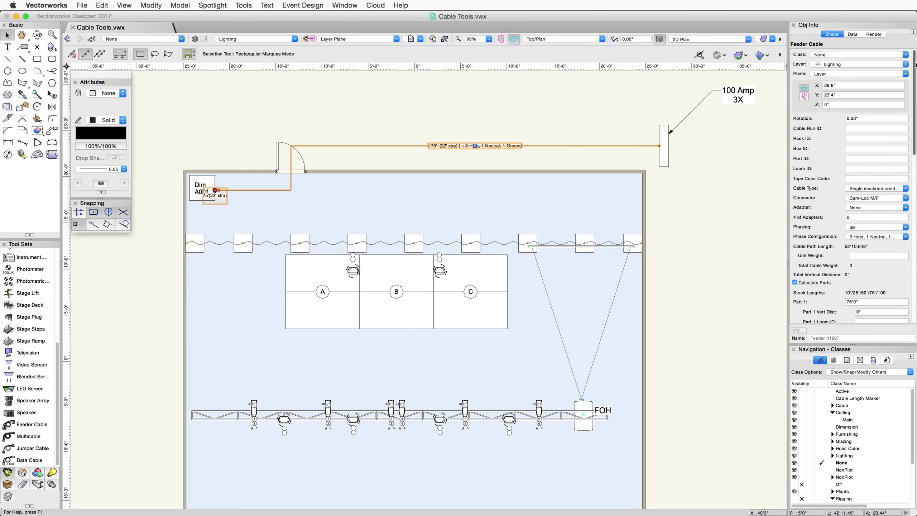
{"action": "left_click", "coordinate": [904, 189]}
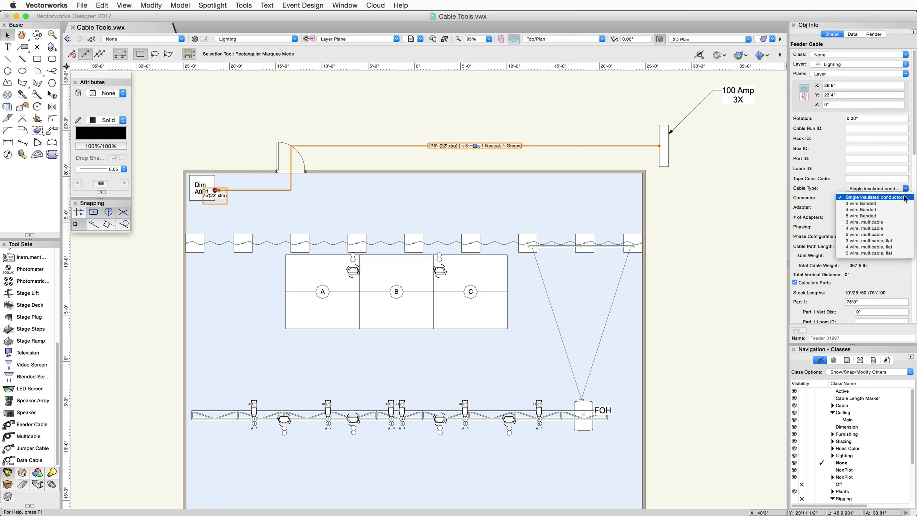
{"action": "left_click", "coordinate": [895, 234]}
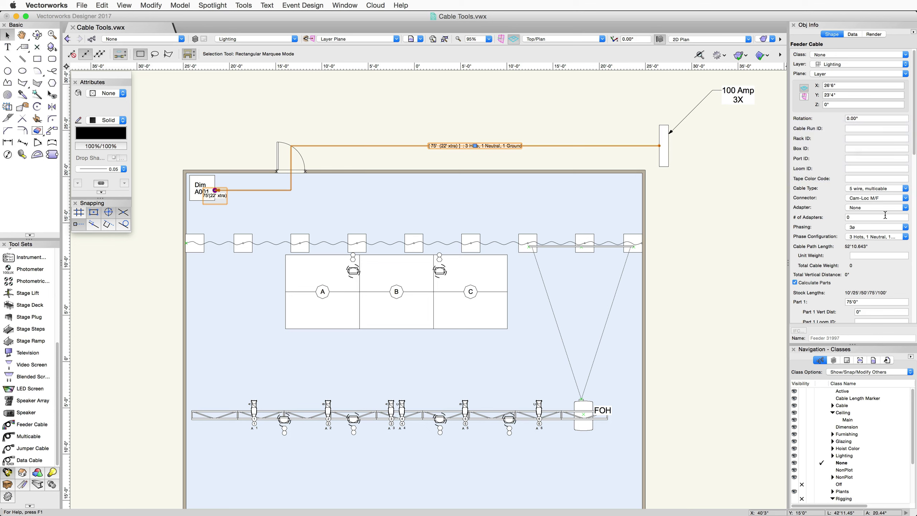
Step: Enter Cable Run ID 'Back of House' and Rack ID 'Dimmer 1' for the feeder
{"action": "left_click", "coordinate": [875, 128]}
{"action": "type", "text": "Back of House"}
{"action": "key", "text": "Tab"}
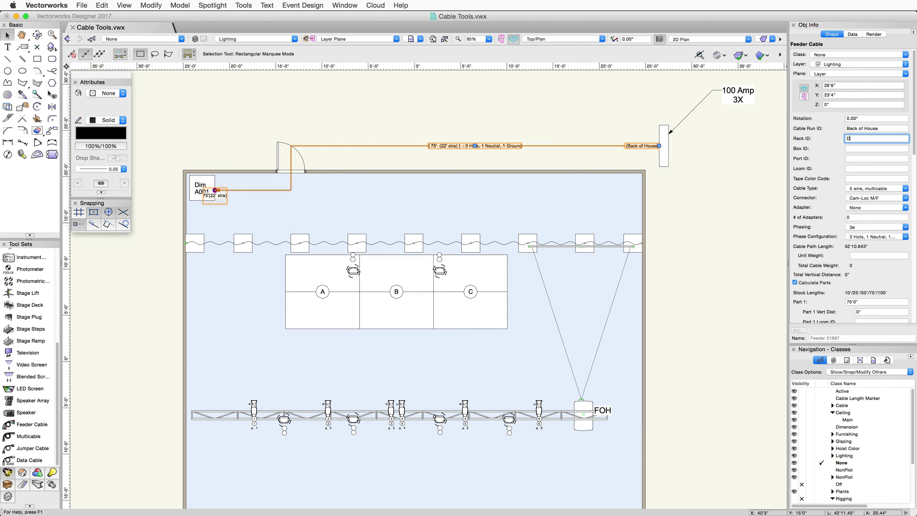
{"action": "type", "text": "immer 1"}
{"action": "key", "text": "Tab"}
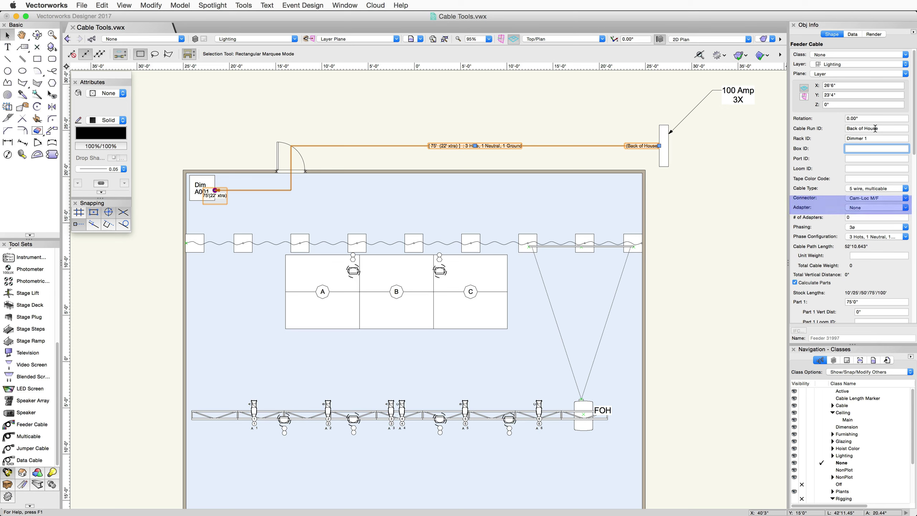
Step: Keep the feeder's Cam-Loc M/F connector with no adapter
{"action": "left_click", "coordinate": [905, 199]}
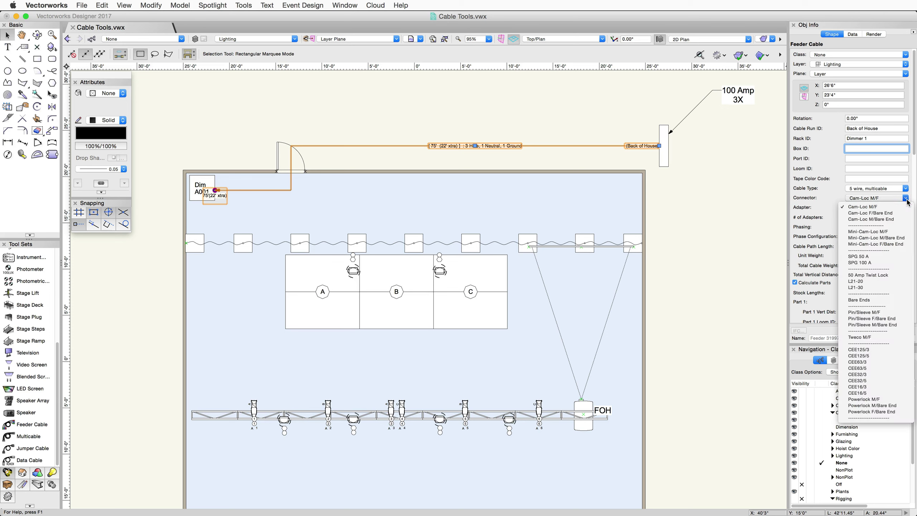
{"action": "left_click", "coordinate": [907, 202]}
{"action": "left_click", "coordinate": [906, 208]}
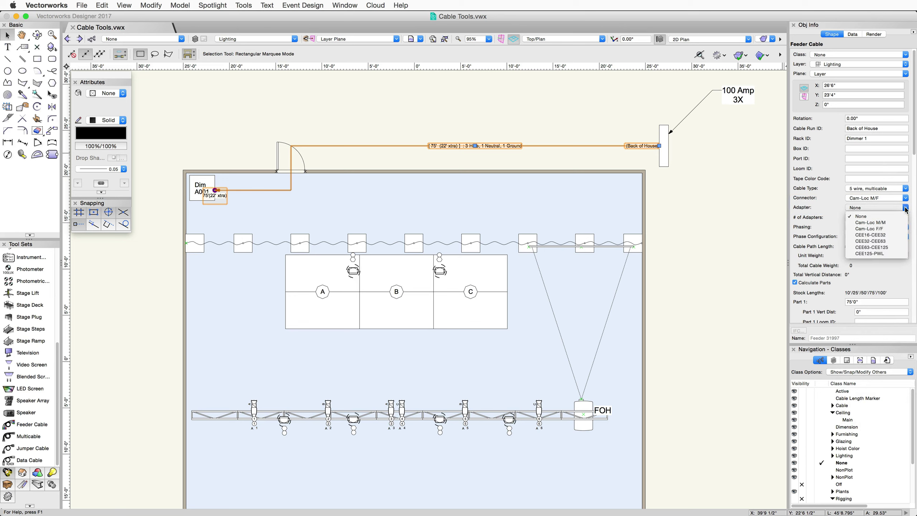
{"action": "left_click", "coordinate": [862, 216]}
Step: Enter a .98 lb/ft unit weight so the total weight updates to 73.5 lb
{"action": "left_click", "coordinate": [853, 255]}
{"action": "type", "text": ".98 lb/ft"}
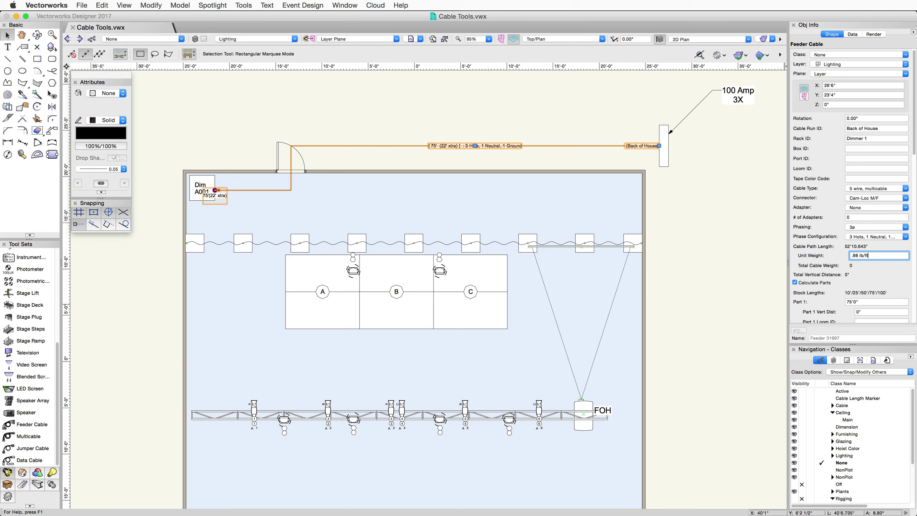
{"action": "key", "text": "Return"}
{"action": "scroll", "coordinate": [911, 198], "scroll_direction": "down", "scroll_amount": 5}
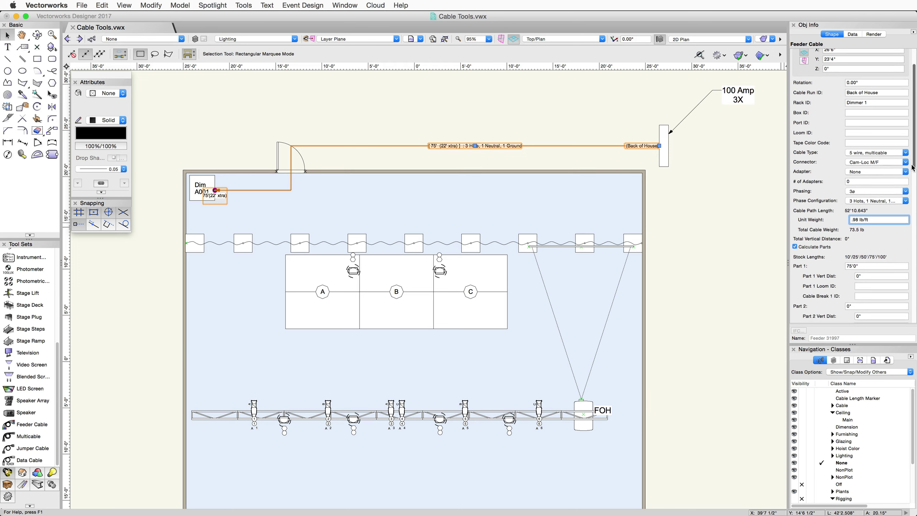
{"action": "scroll", "coordinate": [910, 202], "scroll_direction": "down", "scroll_amount": 4}
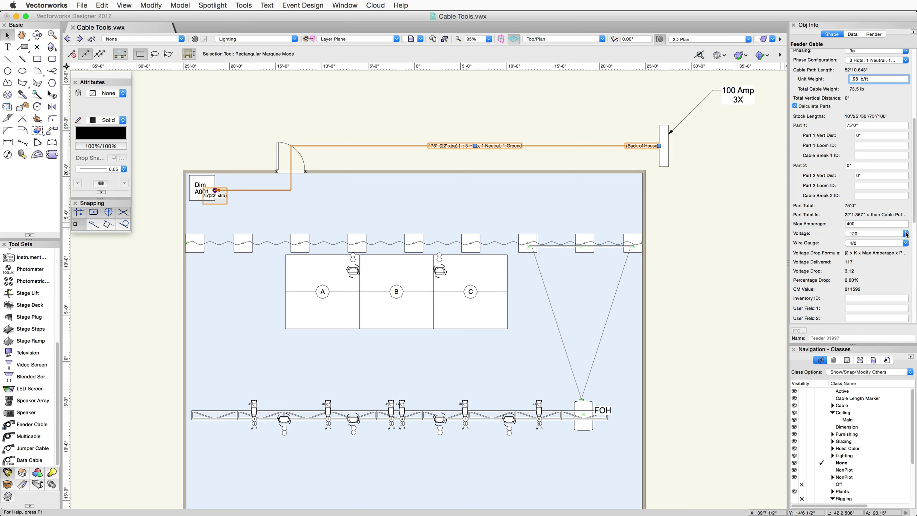
Step: Keep the feeder at 120 V and bring the Display On Drawing options into view
{"action": "left_click", "coordinate": [906, 233]}
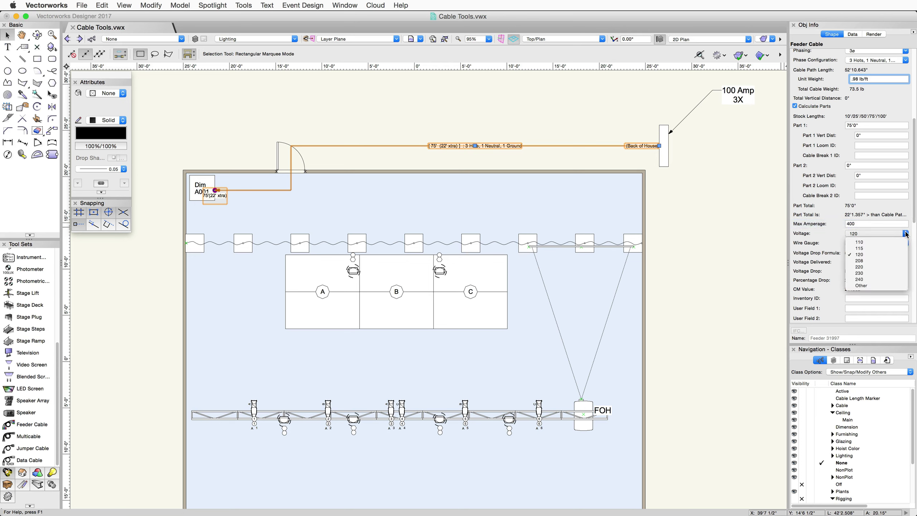
{"action": "left_click", "coordinate": [906, 234]}
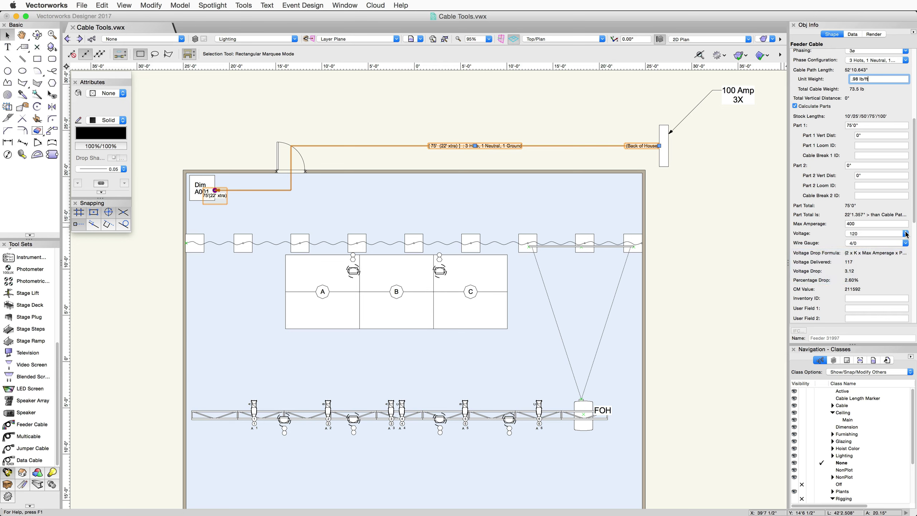
{"action": "scroll", "coordinate": [906, 234], "scroll_direction": "down", "scroll_amount": 2}
{"action": "scroll", "coordinate": [908, 246], "scroll_direction": "down", "scroll_amount": 3}
{"action": "scroll", "coordinate": [909, 260], "scroll_direction": "down", "scroll_amount": 1}
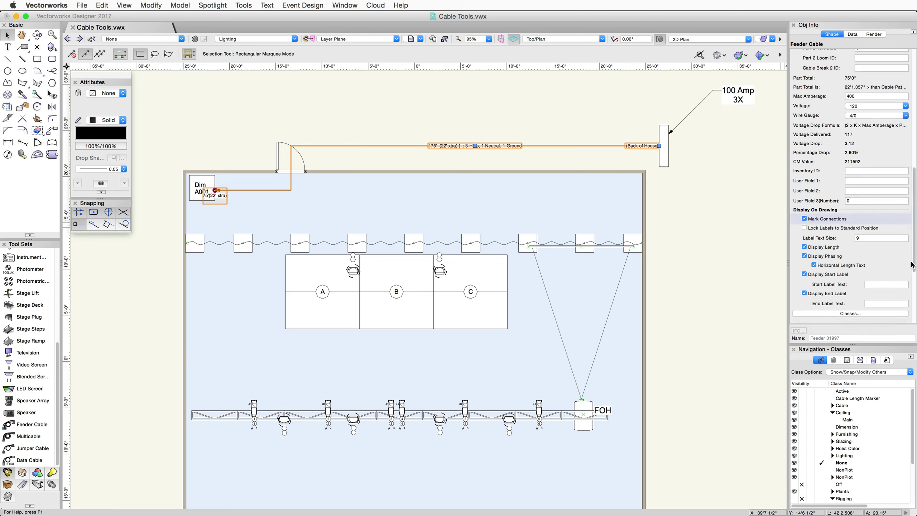
Step: Toggle Mark Connections off and on, then accept the Cable-Feeder label classes
{"action": "left_click", "coordinate": [804, 219]}
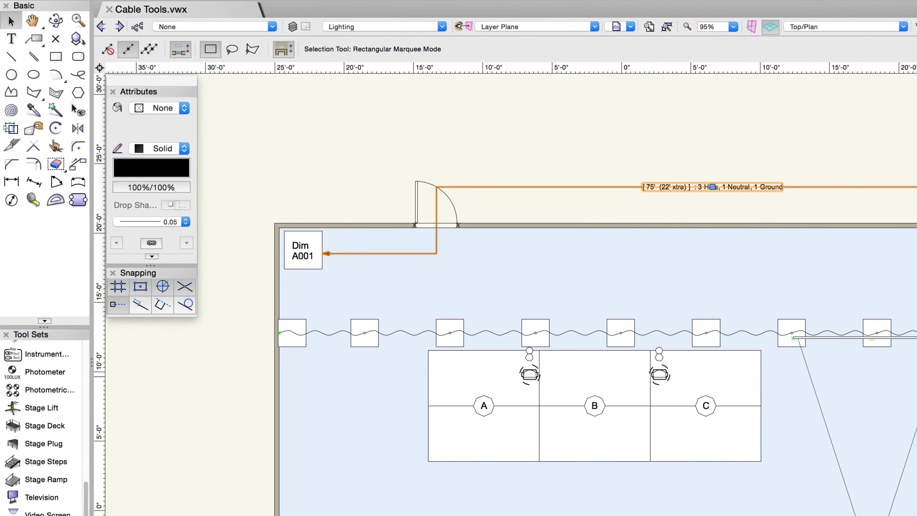
{"action": "left_click", "coordinate": [805, 219]}
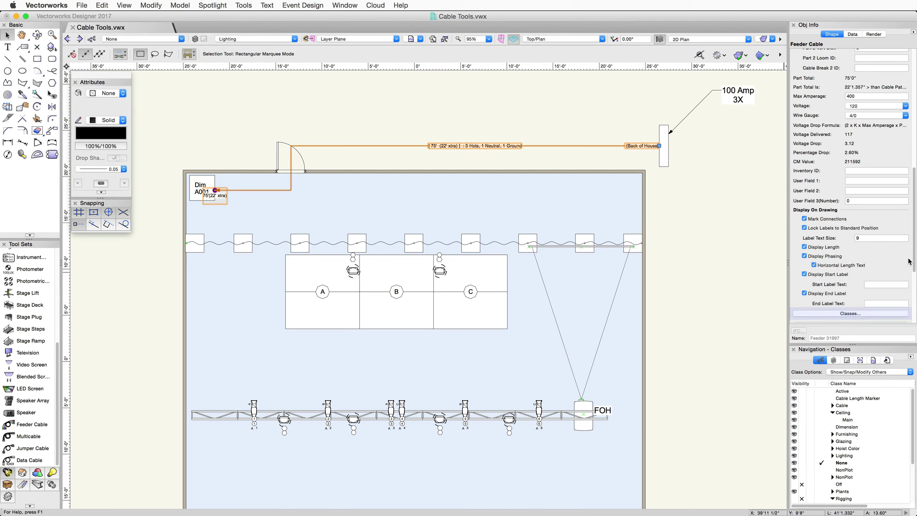
{"action": "left_click", "coordinate": [844, 312]}
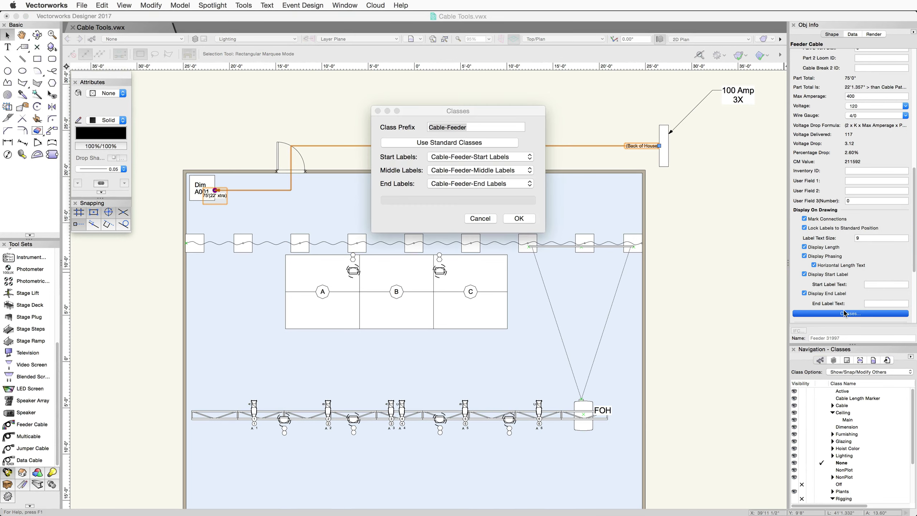
{"action": "left_click", "coordinate": [528, 219]}
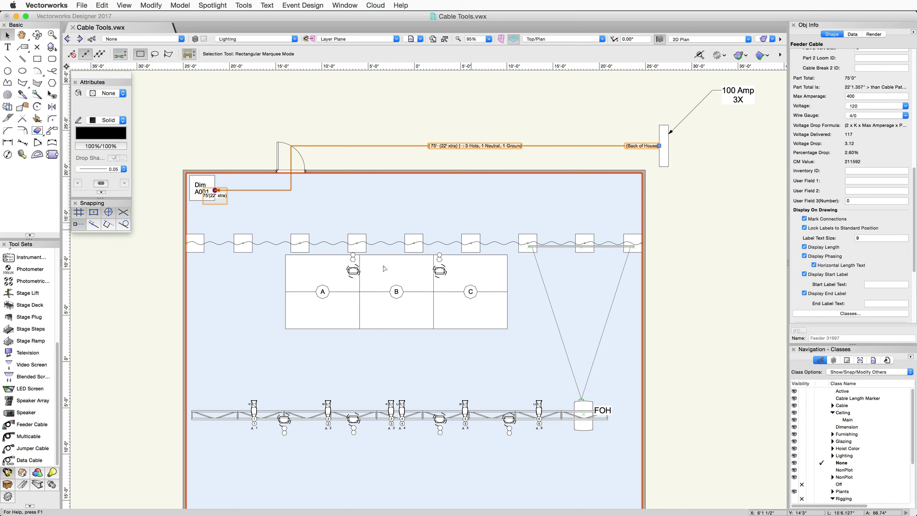
Step: Run an L6-20 jumper cable from Dim A001 to the first light fixture
{"action": "left_click", "coordinate": [19, 450]}
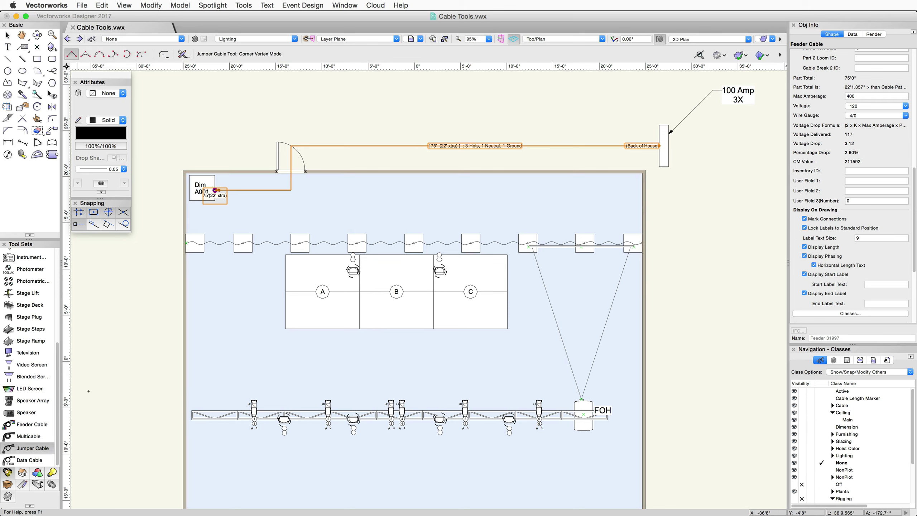
{"action": "left_click", "coordinate": [212, 203]}
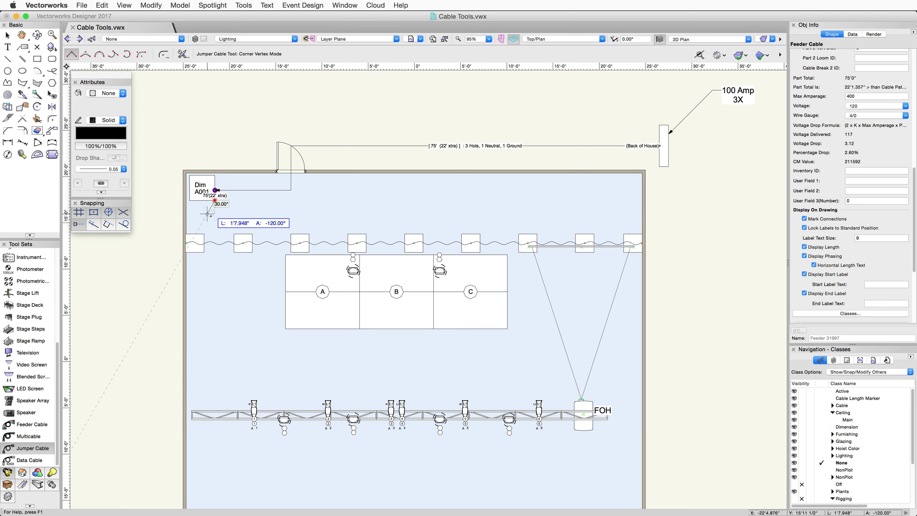
{"action": "left_click", "coordinate": [215, 230]}
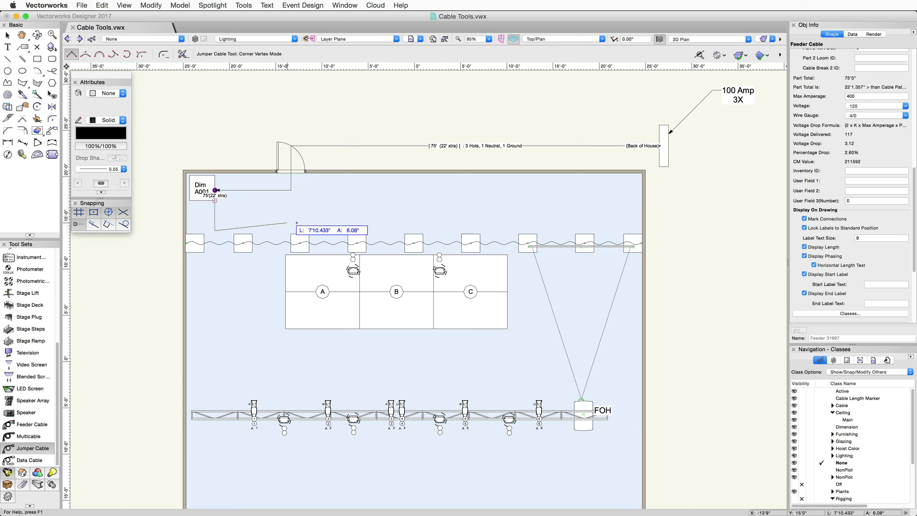
{"action": "left_click", "coordinate": [336, 230]}
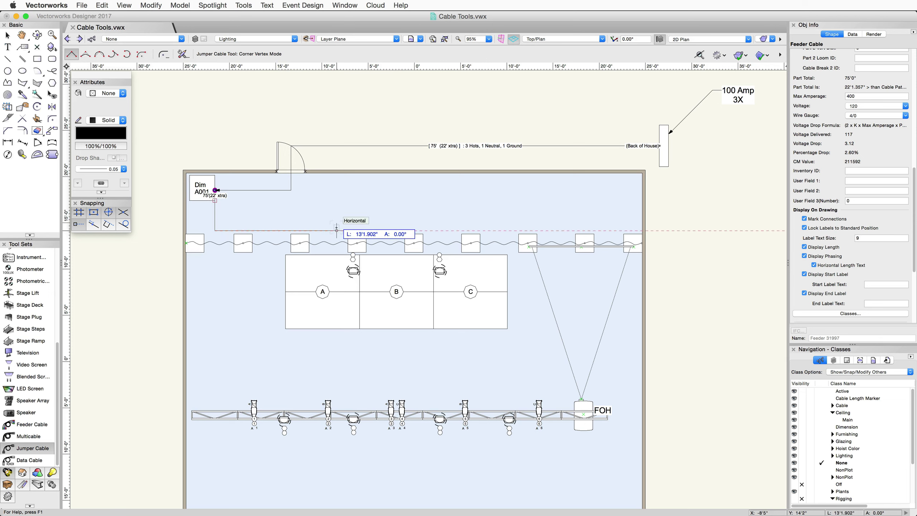
{"action": "double_click", "coordinate": [353, 271]}
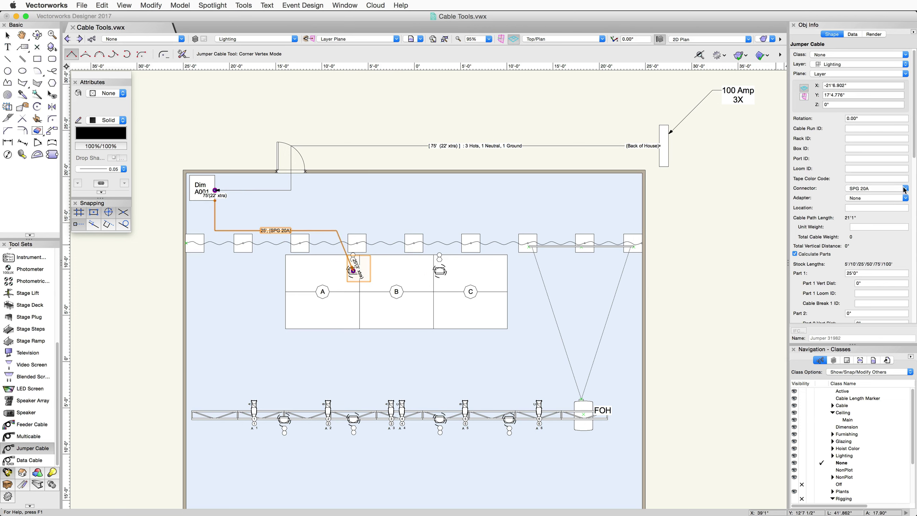
{"action": "left_click", "coordinate": [906, 189]}
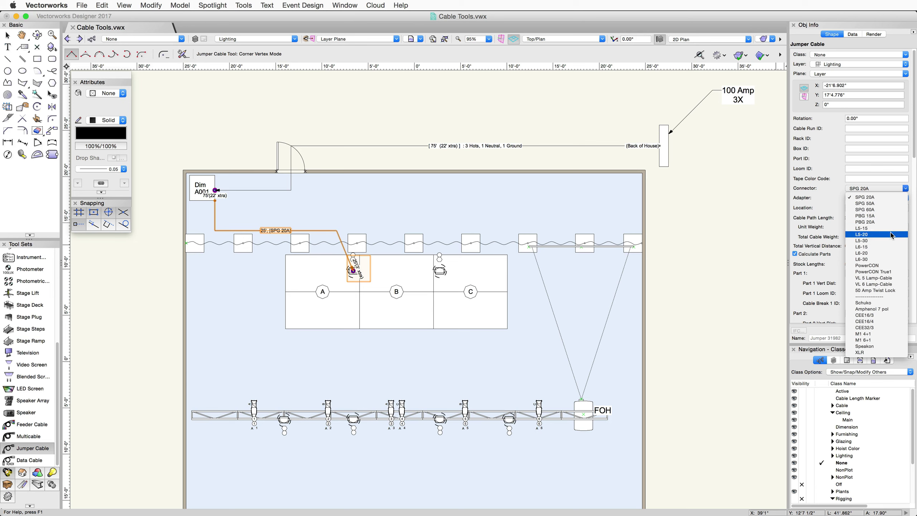
{"action": "left_click", "coordinate": [892, 253]}
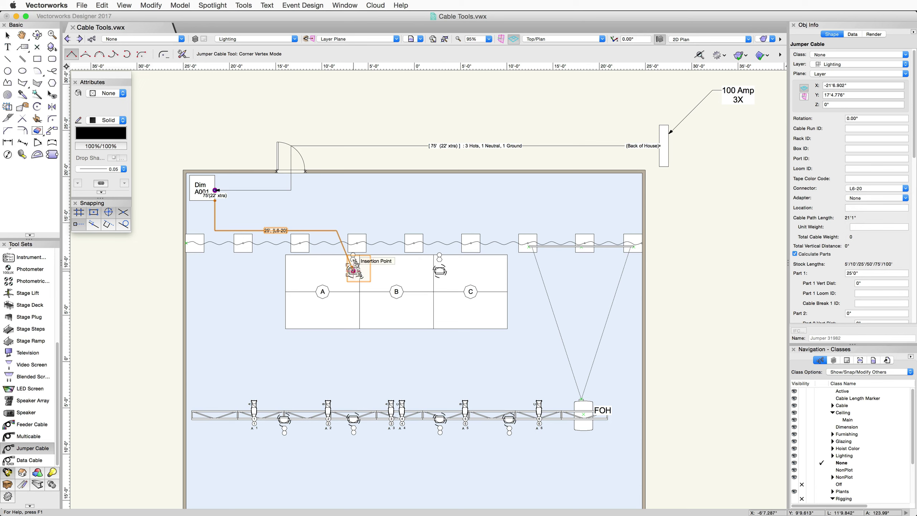
Step: Add a PowerCON jumper from the first fixture to the neighbouring fixture
{"action": "left_click", "coordinate": [353, 270]}
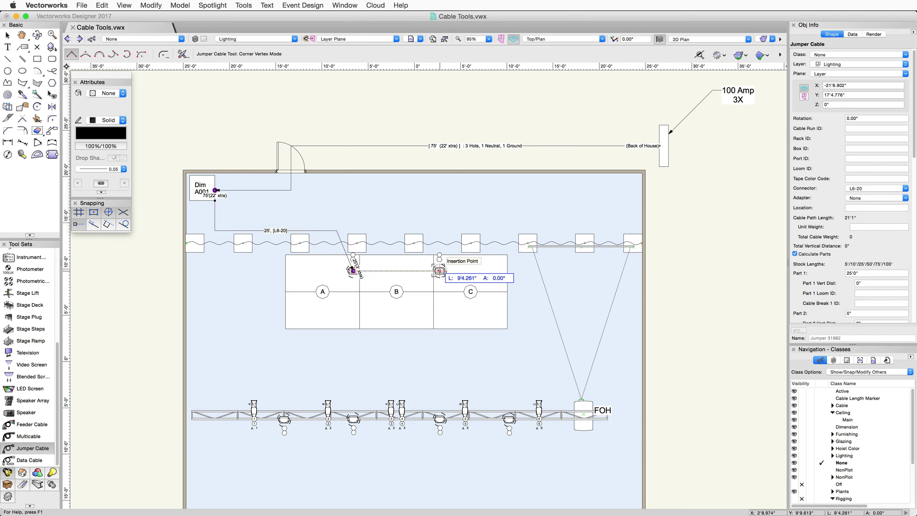
{"action": "double_click", "coordinate": [440, 271]}
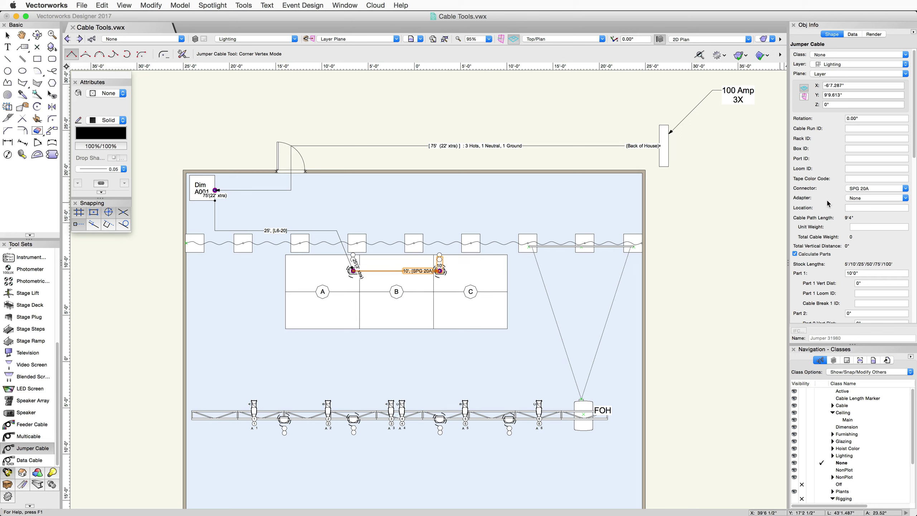
{"action": "left_click", "coordinate": [906, 189]}
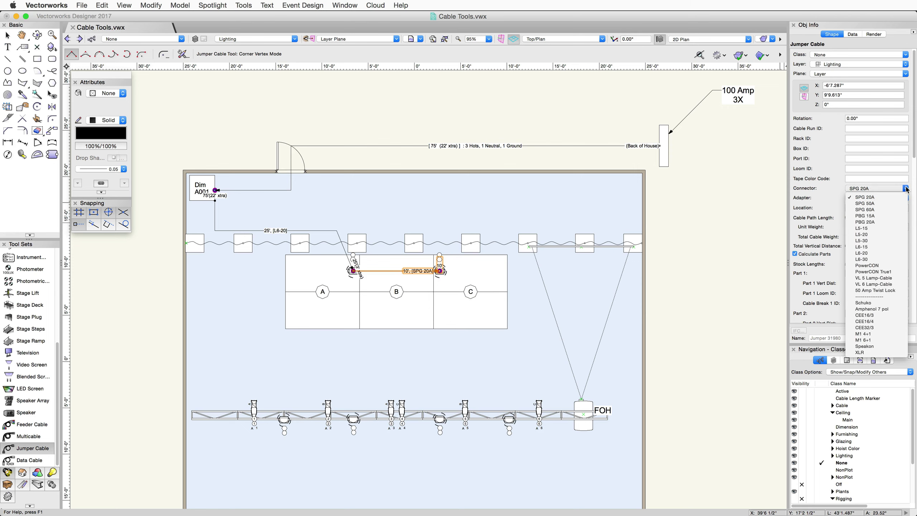
{"action": "left_click", "coordinate": [896, 265]}
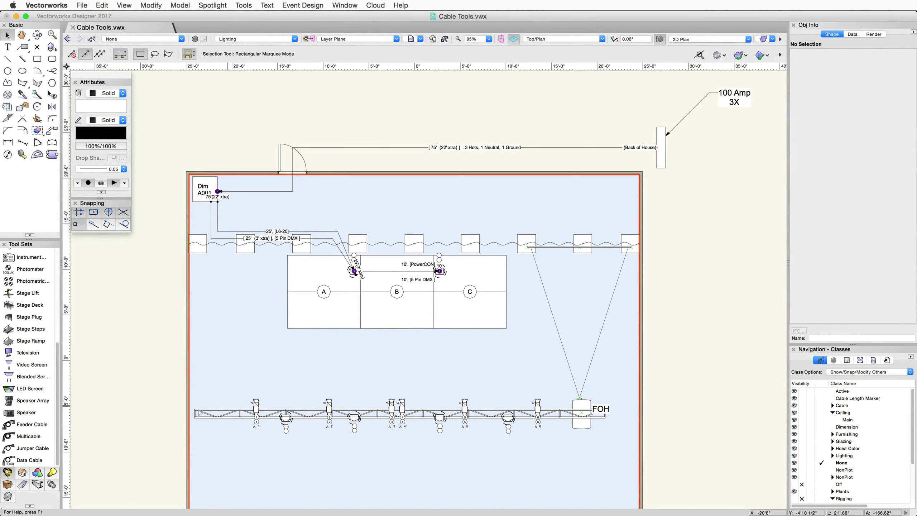
Step: Draw a multicable from the dimmer box down and across to the box below the truss
{"action": "left_click", "coordinate": [44, 442]}
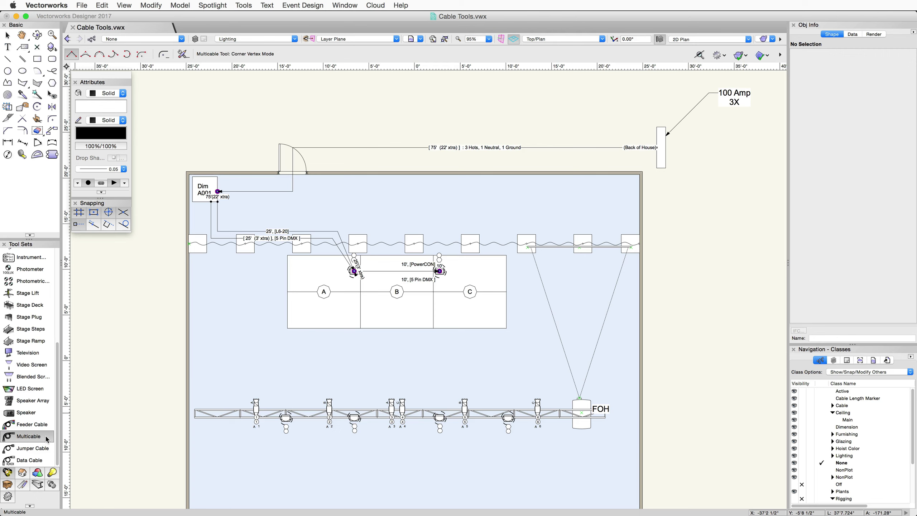
{"action": "left_click", "coordinate": [194, 202]}
{"action": "left_click", "coordinate": [192, 453]}
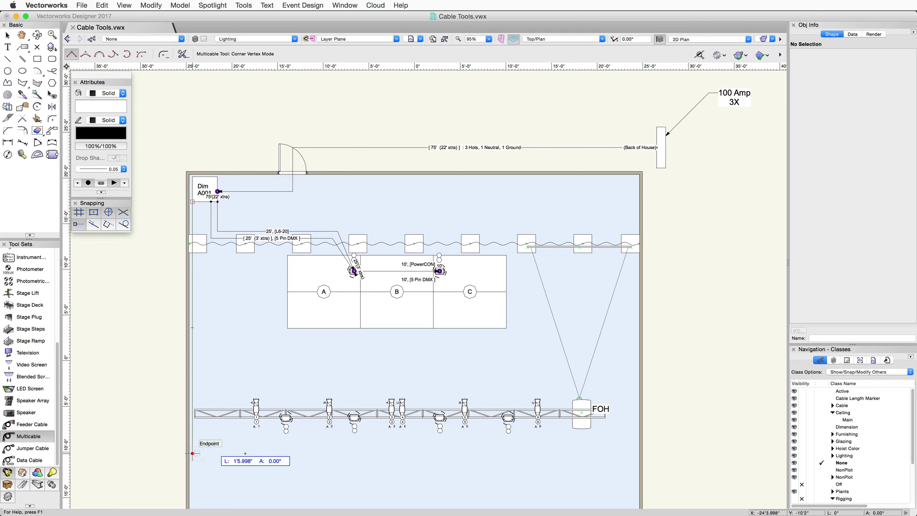
{"action": "double_click", "coordinate": [407, 454]}
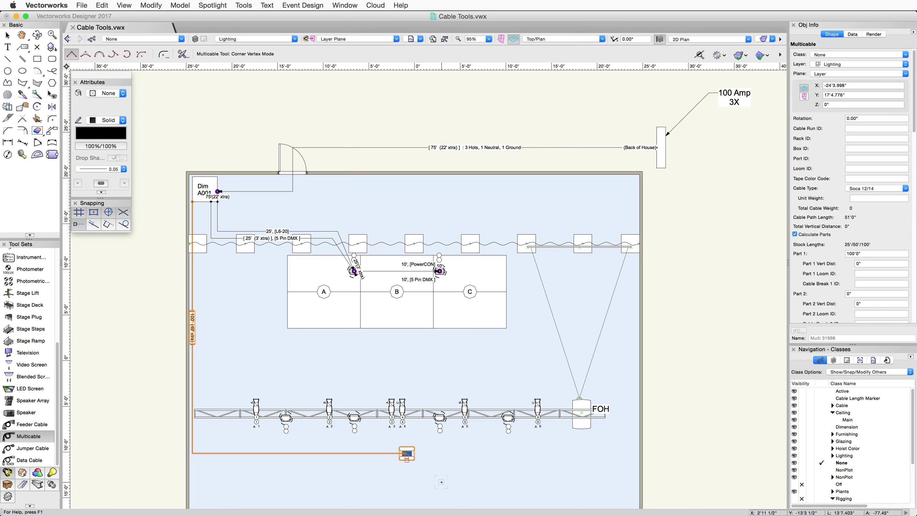
Step: Set the multicable's Part 1 vertical distance to 20', making it 71'
{"action": "left_click", "coordinate": [866, 264]}
{"action": "type", "text": "20'"}
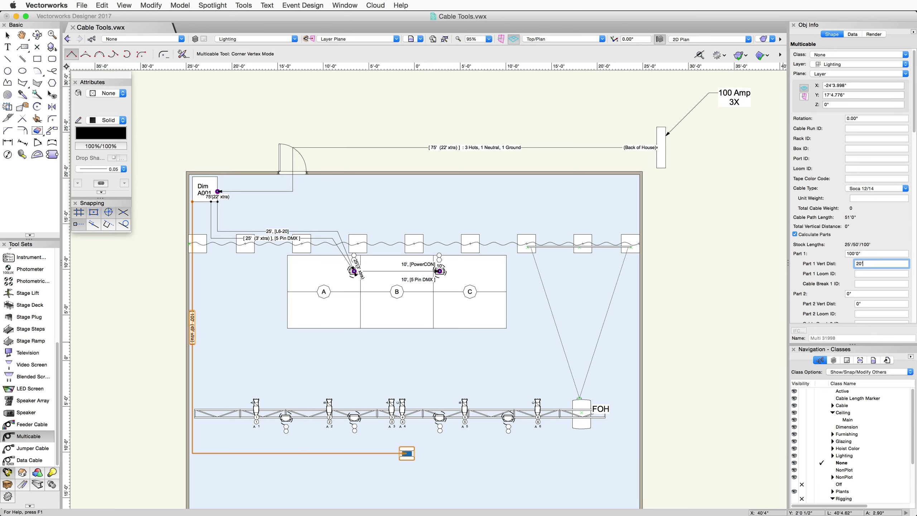
{"action": "key", "text": "Return"}
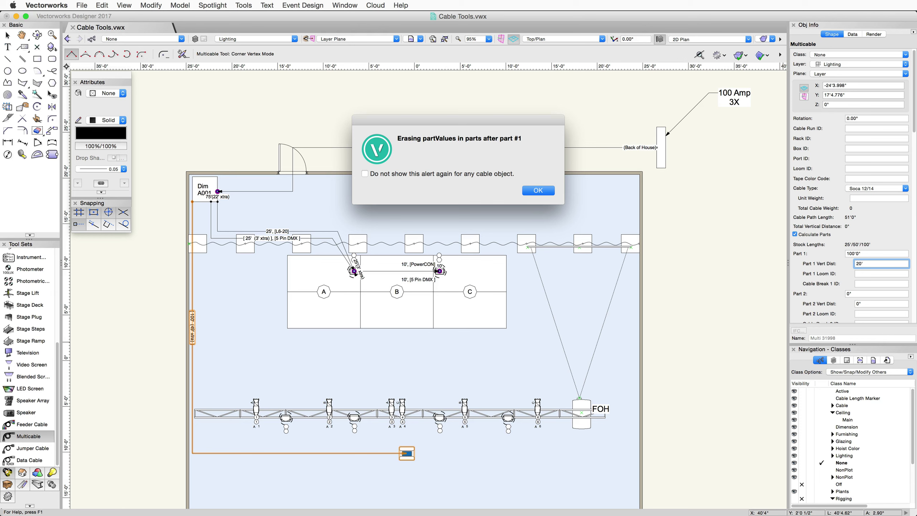
{"action": "key", "text": "Return"}
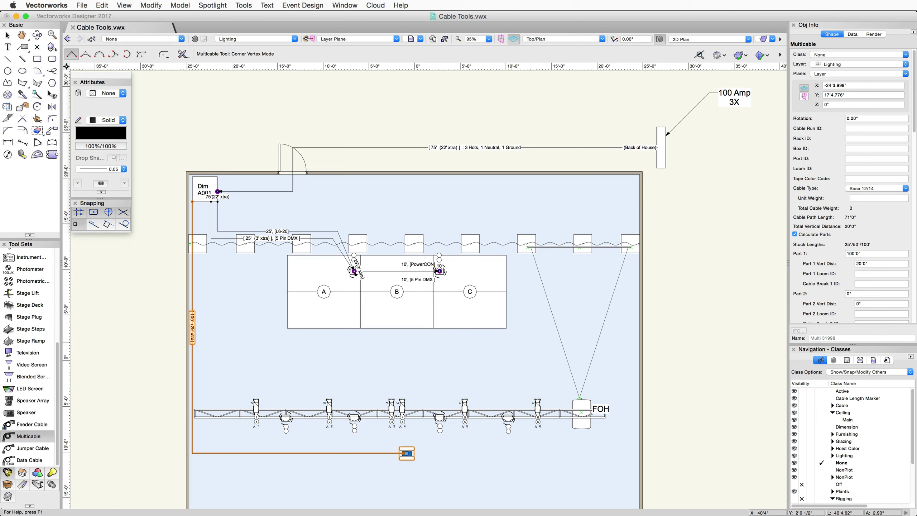
Step: Copy the multicable and place the copy beside the original
{"action": "key", "text": "x"}
{"action": "key", "text": "x"}
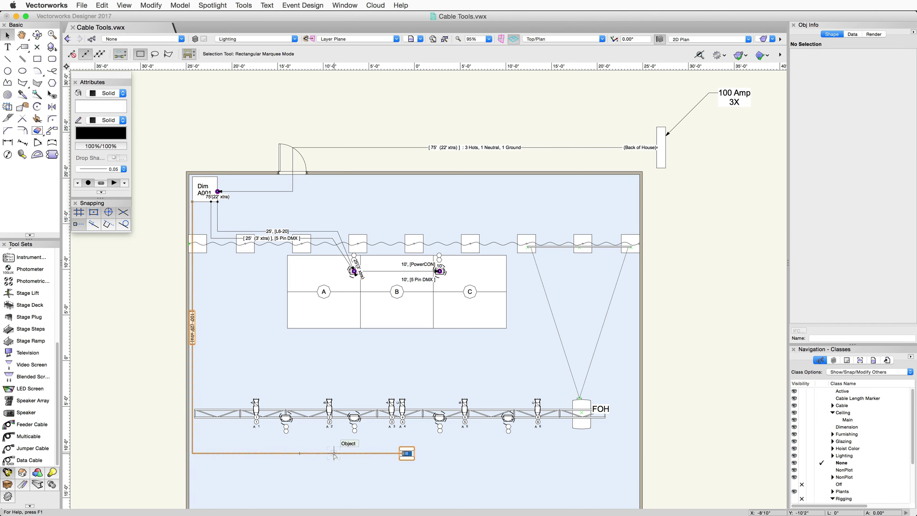
{"action": "left_click_drag", "start_coordinate": [334, 456], "coordinate": [347, 447]}
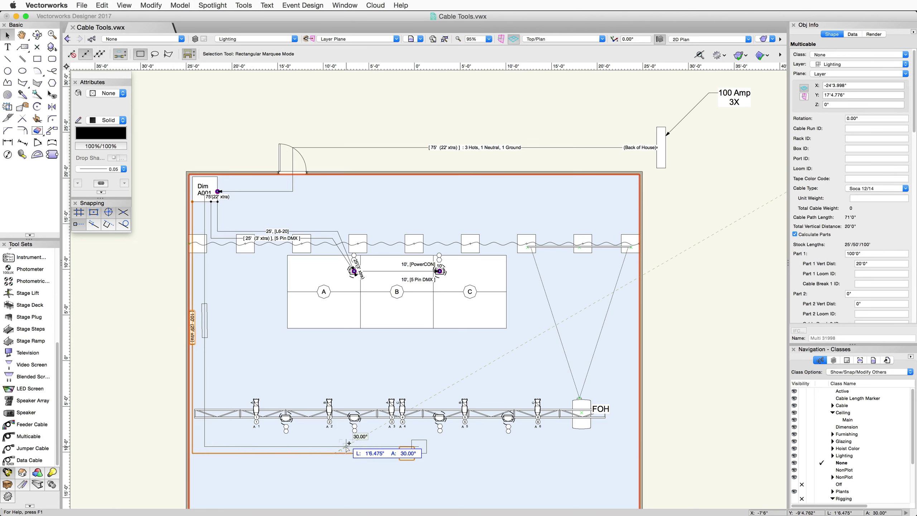
{"action": "left_click_drag", "start_coordinate": [346, 448], "coordinate": [344, 446]}
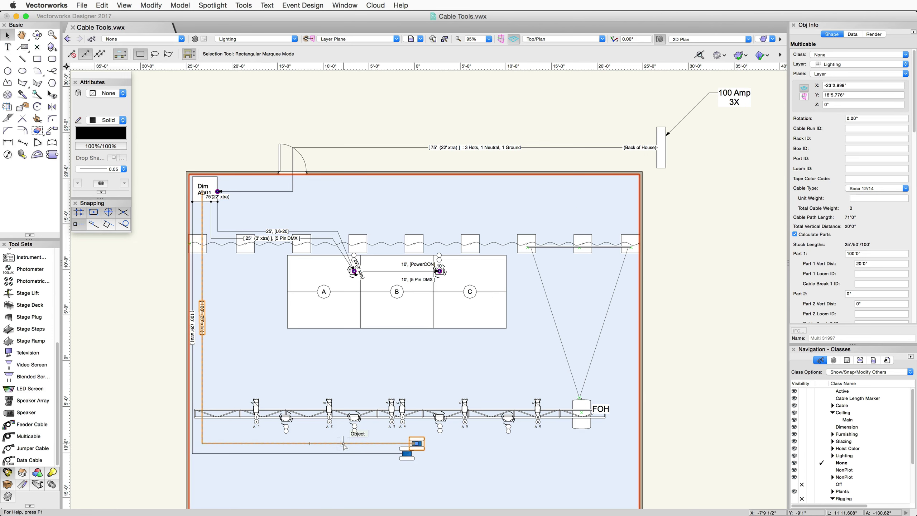
Step: Reshape the copy to run from the dimmer's insertion point toward the truss fixture
{"action": "key", "text": "shift+r"}
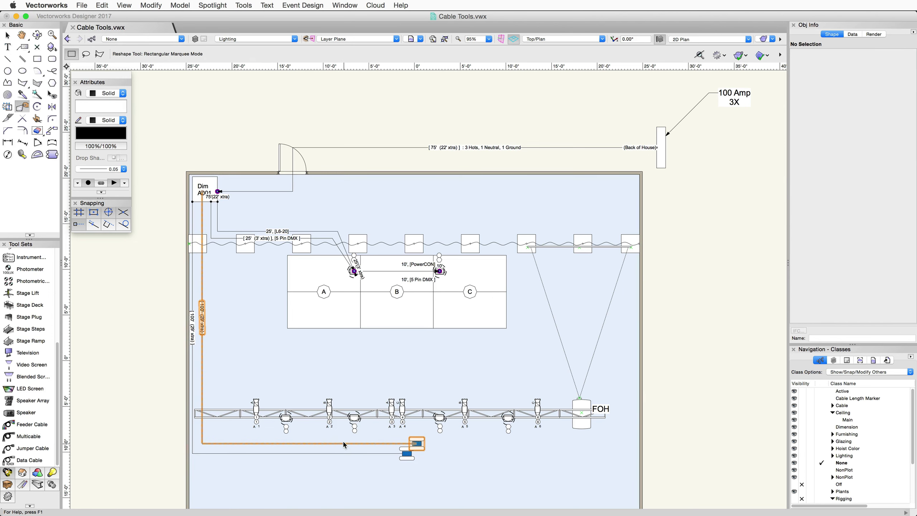
{"action": "left_click_drag", "start_coordinate": [408, 443], "coordinate": [292, 443]}
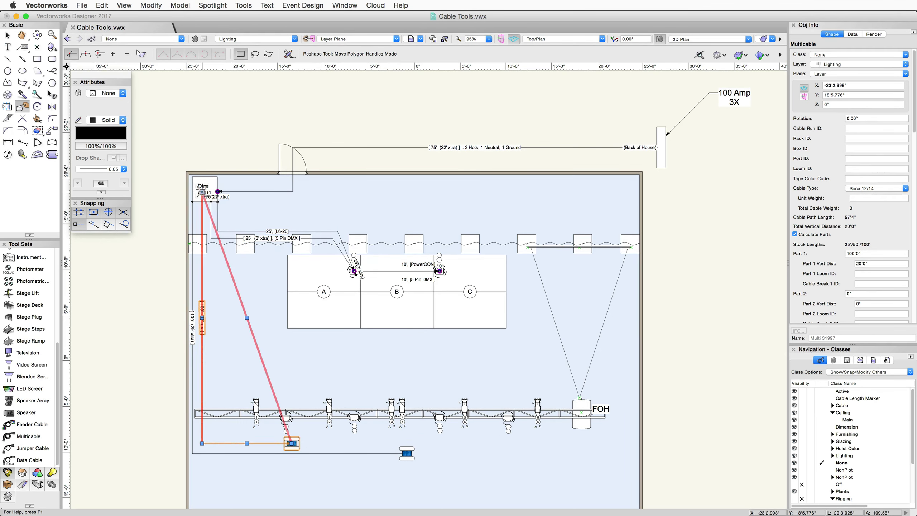
{"action": "left_click_drag", "start_coordinate": [202, 191], "coordinate": [202, 201]}
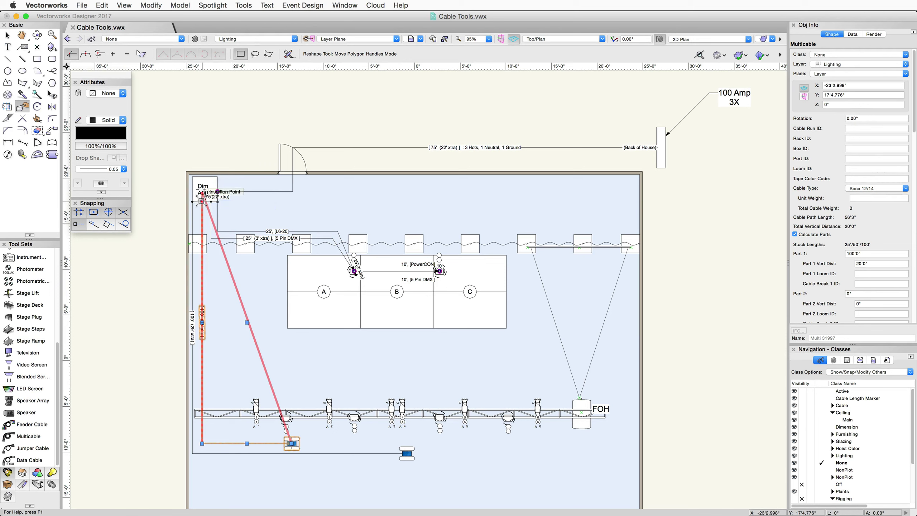
{"action": "left_click", "coordinate": [313, 494]}
{"action": "key", "text": "x"}
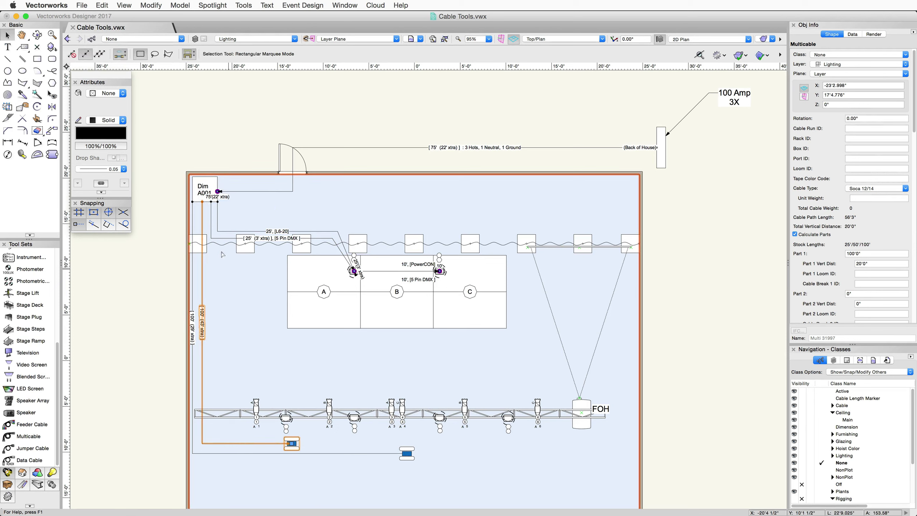
Step: Duplicate the multicable and shift the duplicate slightly left of the original
{"action": "left_click", "coordinate": [102, 5]}
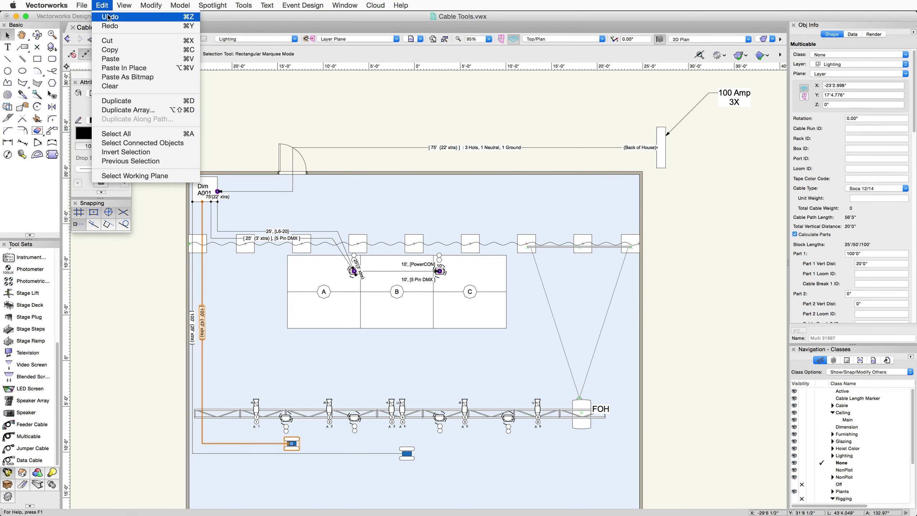
{"action": "left_click", "coordinate": [139, 101]}
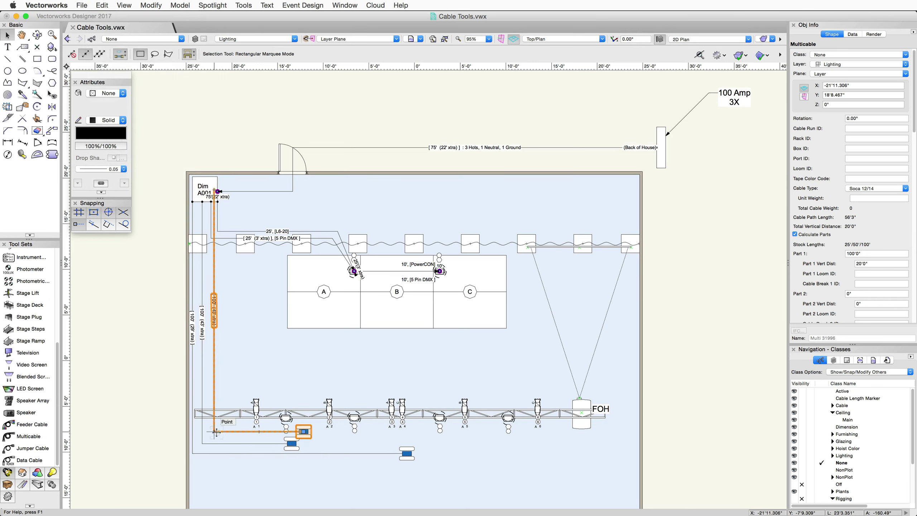
{"action": "left_click_drag", "start_coordinate": [216, 431], "coordinate": [204, 431]}
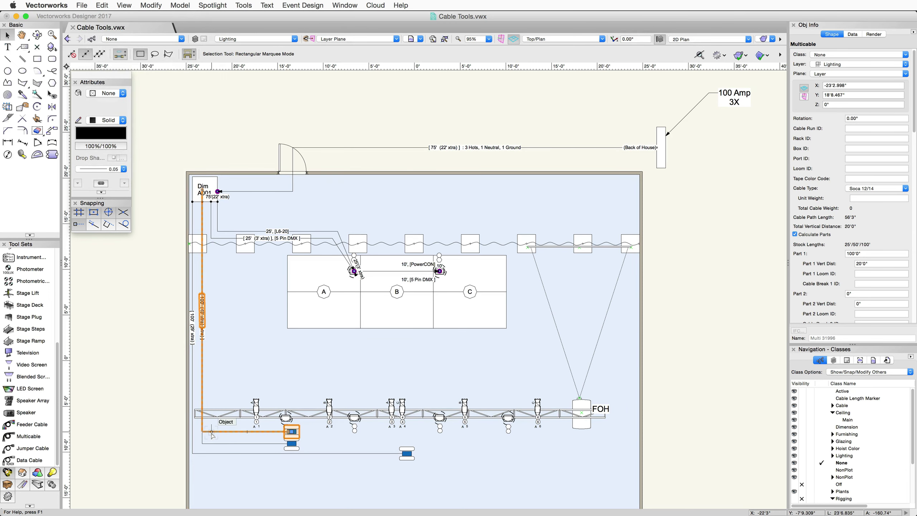
Step: Convert the duplicate multicable into a Feeder Cable, keeping its original part lengths
{"action": "left_click", "coordinate": [213, 5]}
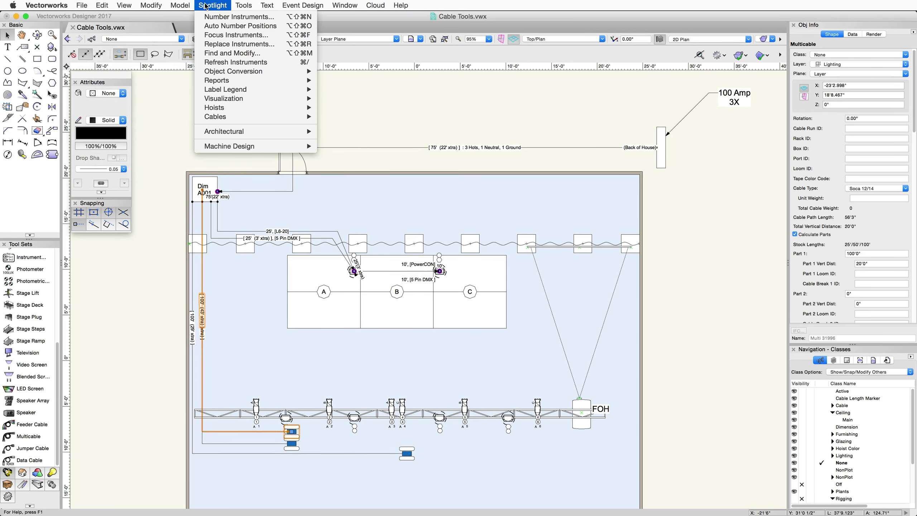
{"action": "mouse_move", "coordinate": [215, 116]}
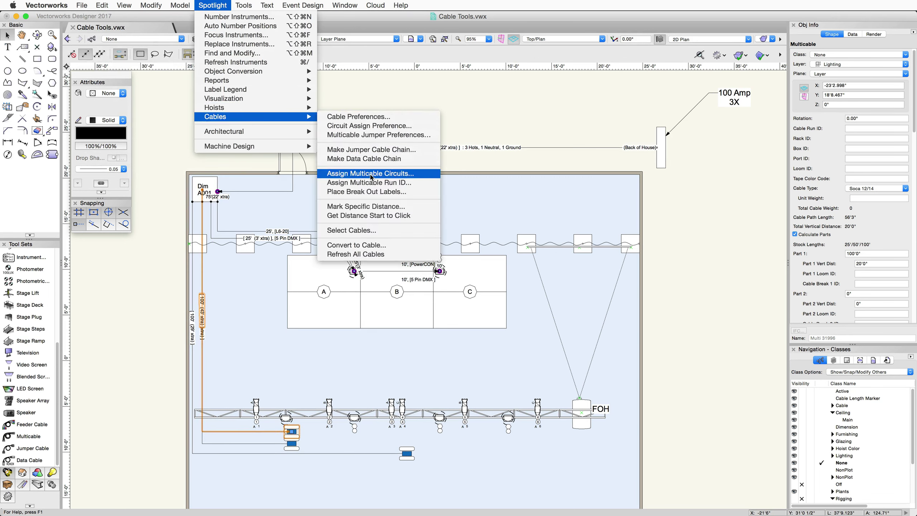
{"action": "left_click", "coordinate": [398, 247]}
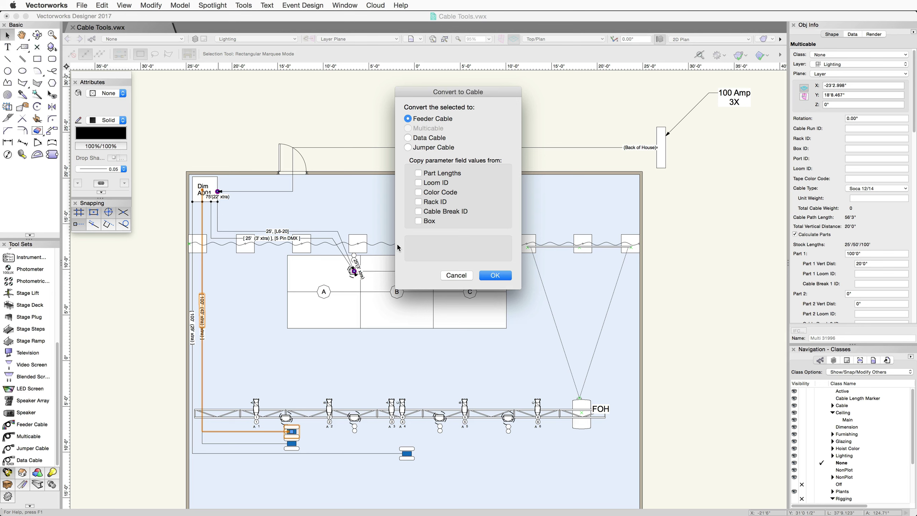
{"action": "left_click", "coordinate": [418, 173]}
{"action": "left_click", "coordinate": [494, 276]}
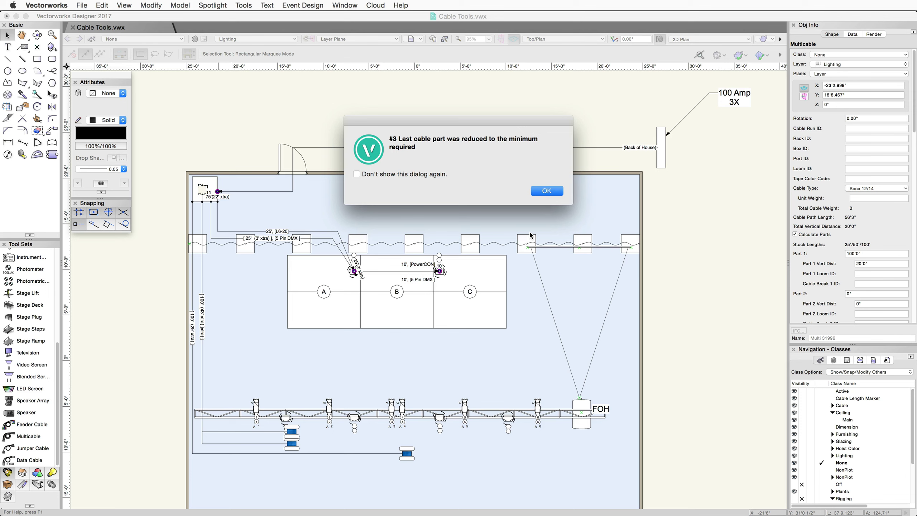
{"action": "left_click", "coordinate": [542, 192]}
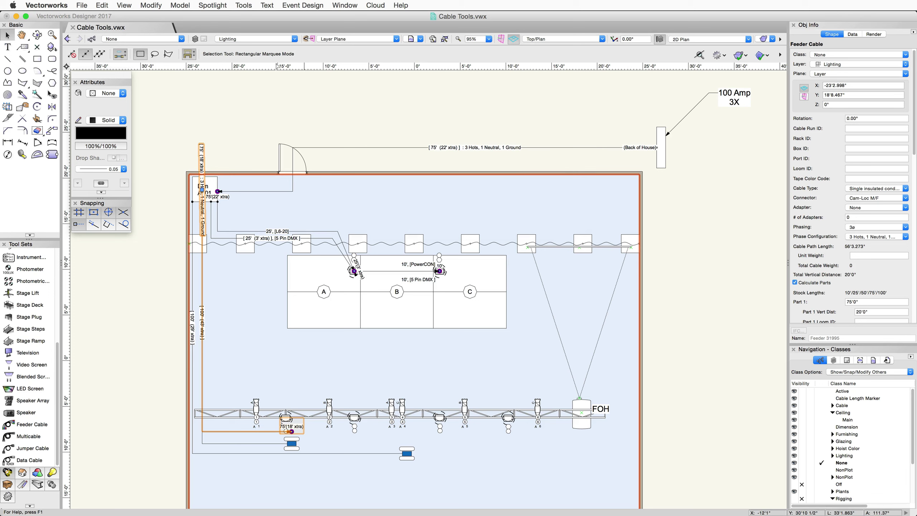
{"action": "left_click", "coordinate": [213, 5]}
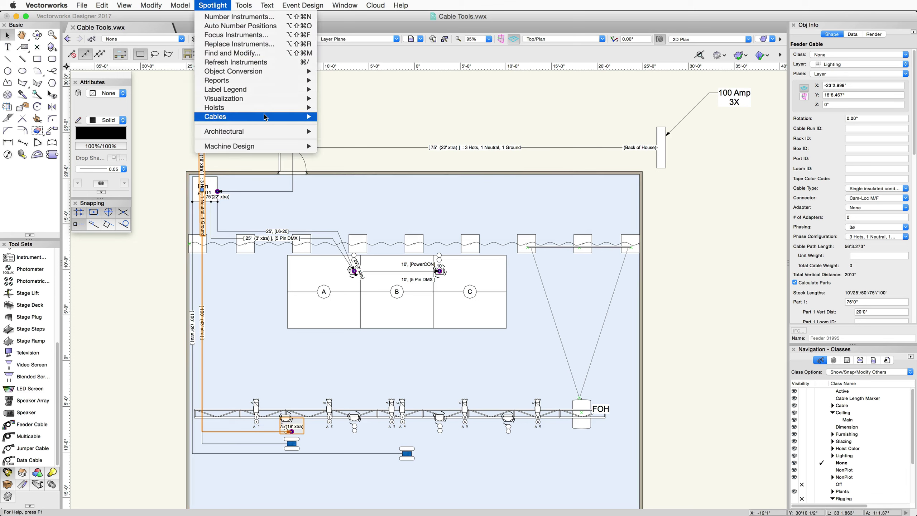
{"action": "mouse_move", "coordinate": [215, 116]}
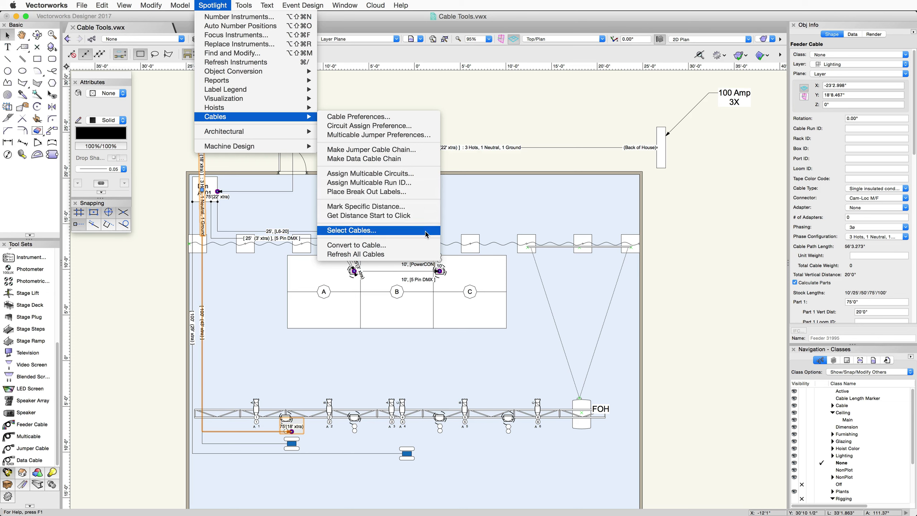
Step: Select all multicables in the drawing with Select Cables
{"action": "left_click", "coordinate": [426, 231]}
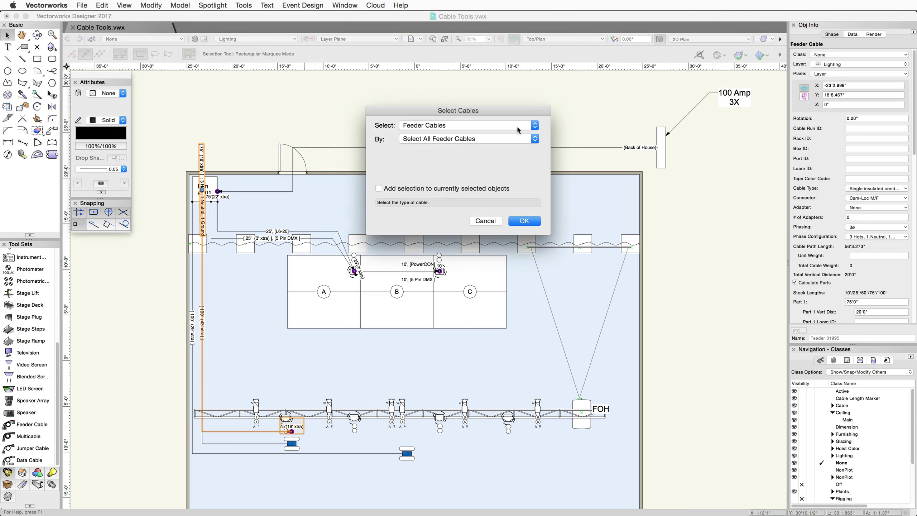
{"action": "left_click", "coordinate": [512, 125]}
{"action": "left_click", "coordinate": [524, 99]}
{"action": "left_click", "coordinate": [537, 140]}
{"action": "left_click", "coordinate": [537, 142]}
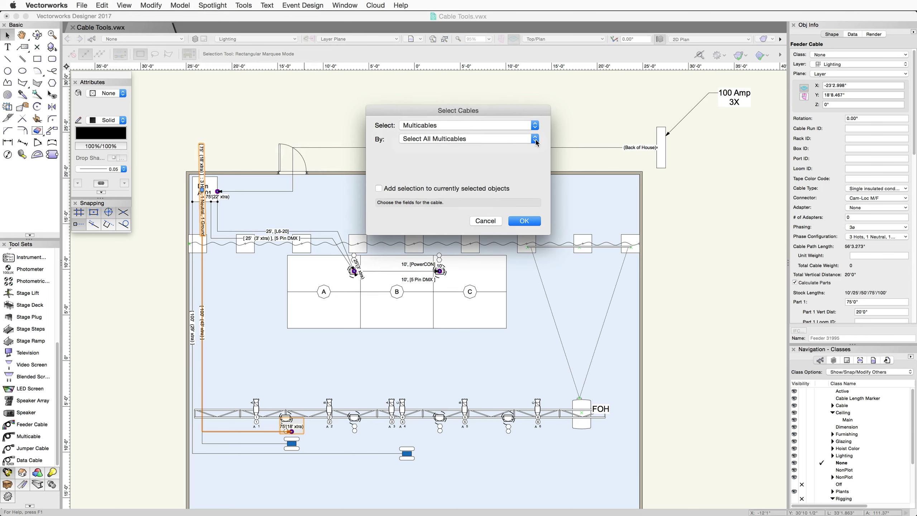
{"action": "left_click", "coordinate": [528, 221]}
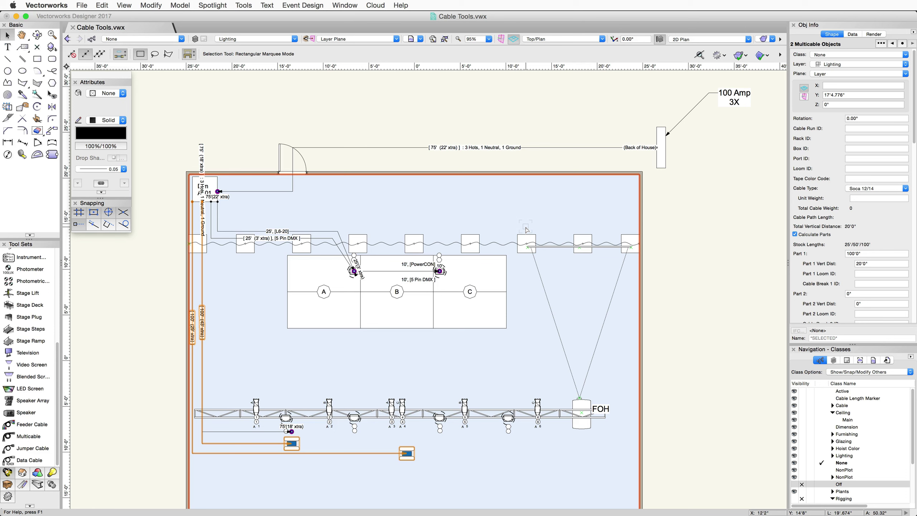
Step: Assign the selected multicables a run ID starting at A
{"action": "left_click", "coordinate": [224, 6]}
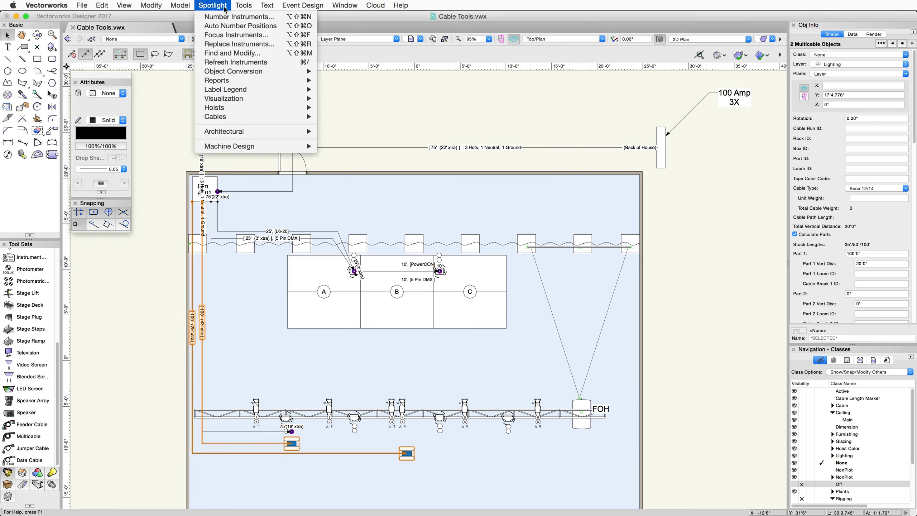
{"action": "mouse_move", "coordinate": [255, 116]}
{"action": "left_click", "coordinate": [420, 182]}
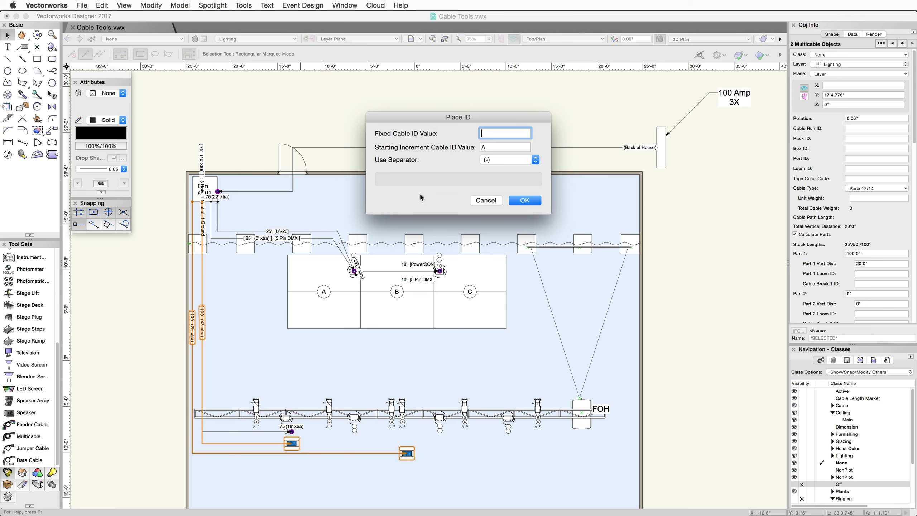
{"action": "left_click", "coordinate": [527, 202]}
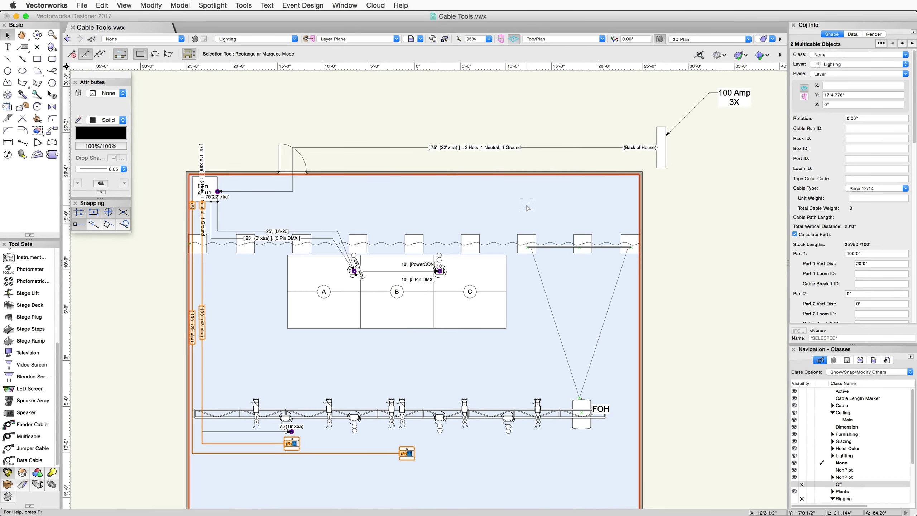
Step: Bring up Multicable Jumper Preferences for orthogonal, horizontal-start jumpers with first-fixture ganging
{"action": "left_click", "coordinate": [213, 5]}
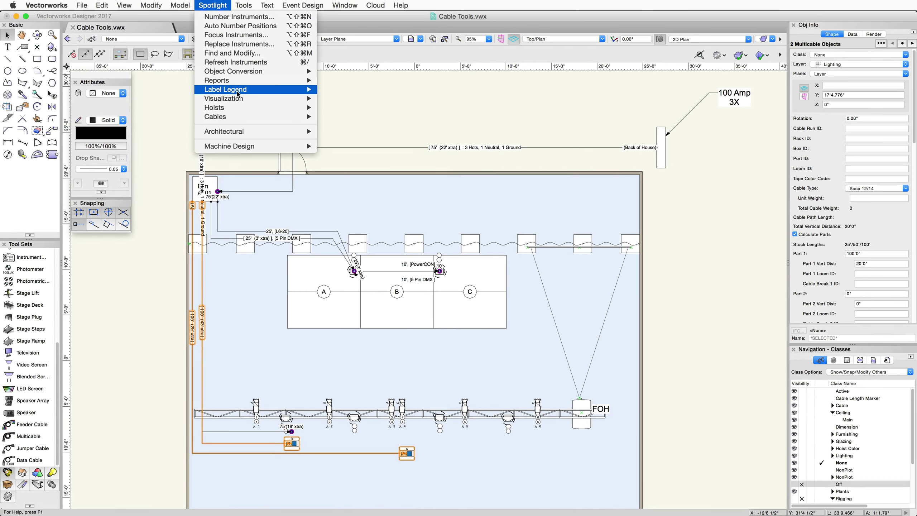
{"action": "mouse_move", "coordinate": [215, 116]}
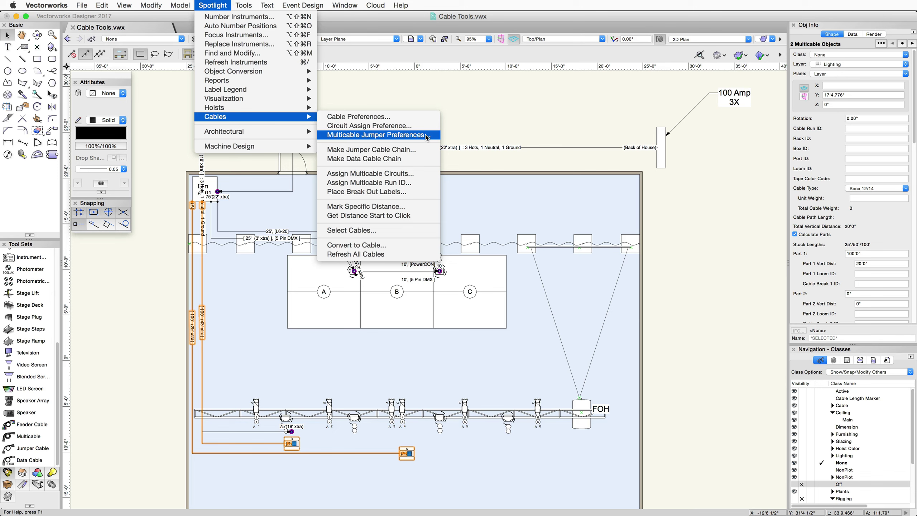
{"action": "left_click", "coordinate": [427, 137]}
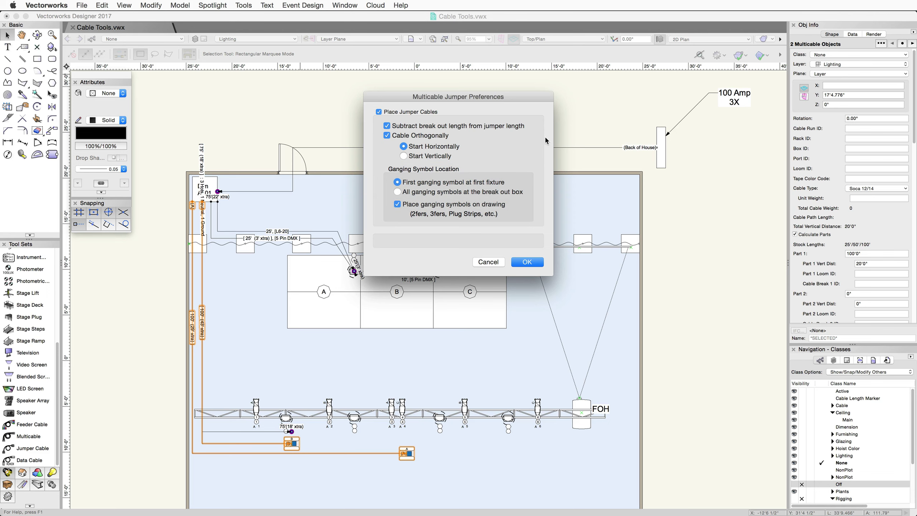
Step: Confirm the jumper preferences and start assigning multicable circuits from break-out 1
{"action": "left_click", "coordinate": [541, 262]}
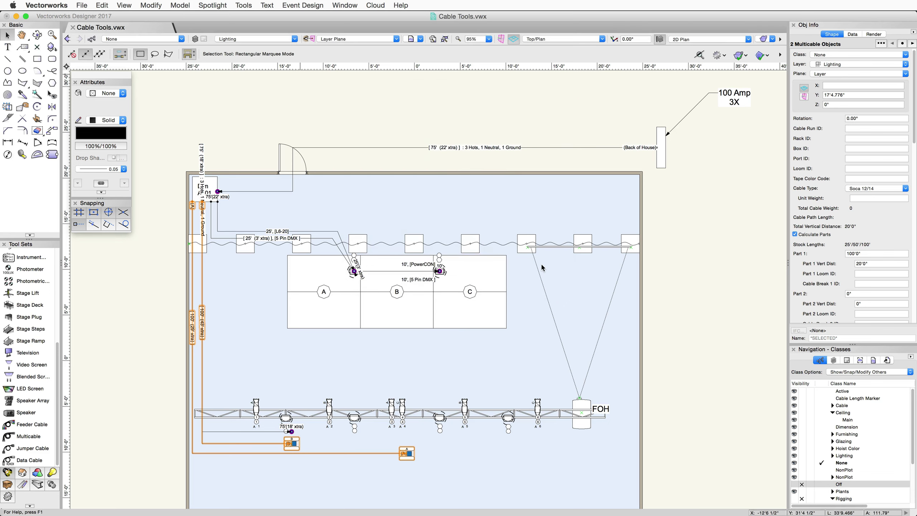
{"action": "left_click", "coordinate": [216, 6]}
{"action": "mouse_move", "coordinate": [215, 116]}
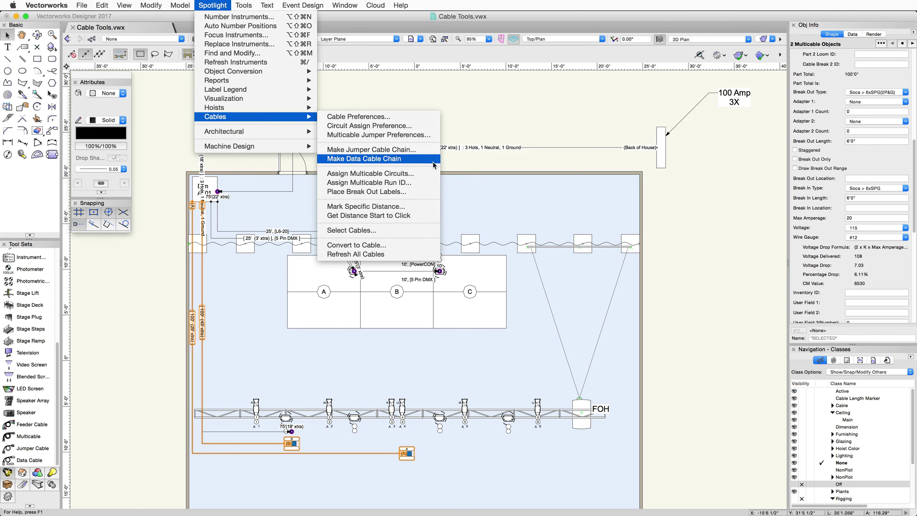
{"action": "left_click", "coordinate": [433, 173]}
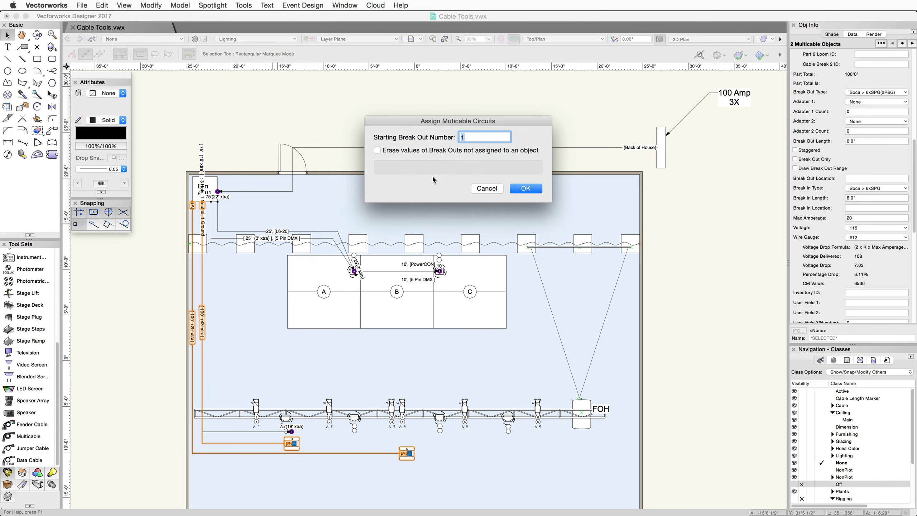
{"action": "left_click", "coordinate": [542, 190]}
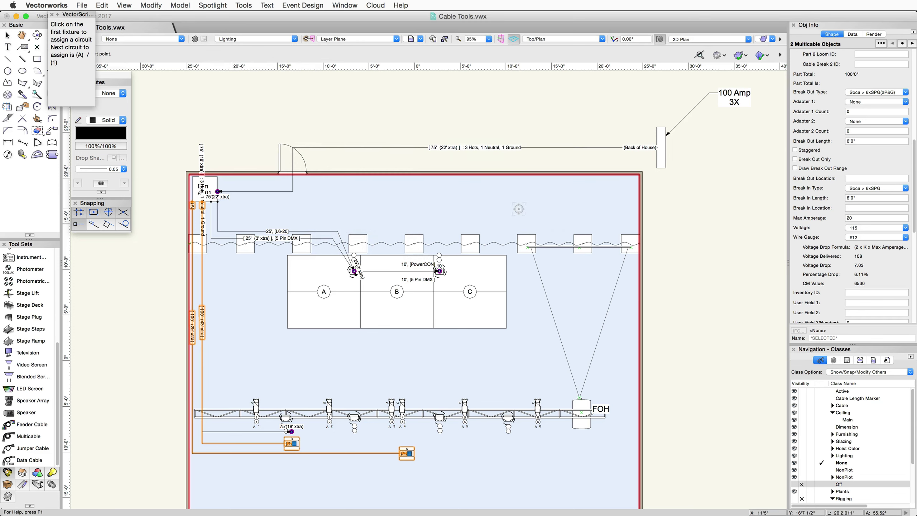
Step: Assign circuits to the truss fixtures in order and link them to the left multicable with 25' SPG 20A jumpers
{"action": "left_click", "coordinate": [256, 406]}
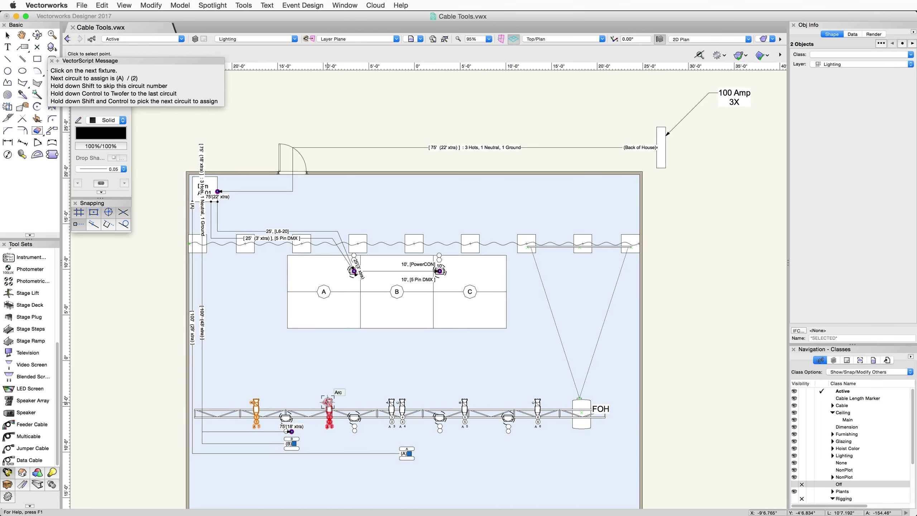
{"action": "left_click", "coordinate": [328, 404]}
{"action": "left_click", "coordinate": [391, 404]}
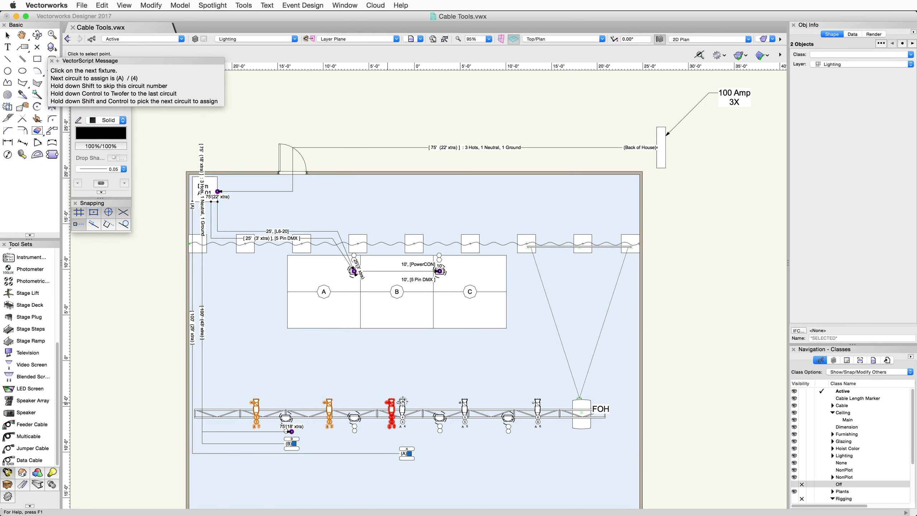
{"action": "left_click", "coordinate": [403, 405]}
{"action": "left_click", "coordinate": [465, 405]}
{"action": "left_click", "coordinate": [536, 402]}
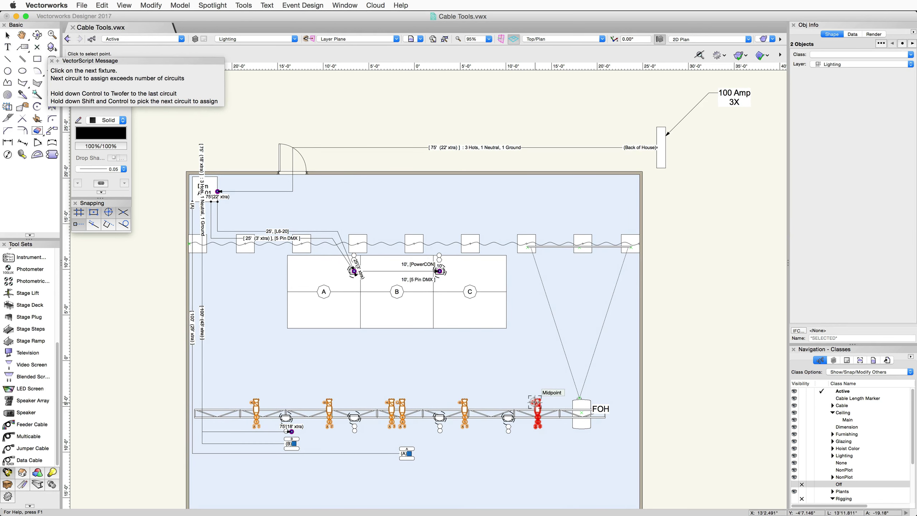
{"action": "left_click", "coordinate": [680, 411]}
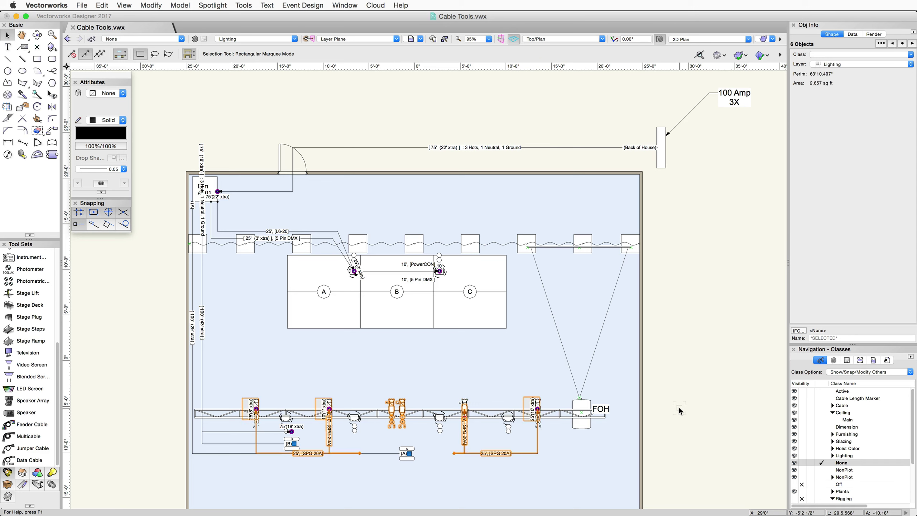
{"action": "left_click", "coordinate": [680, 411]}
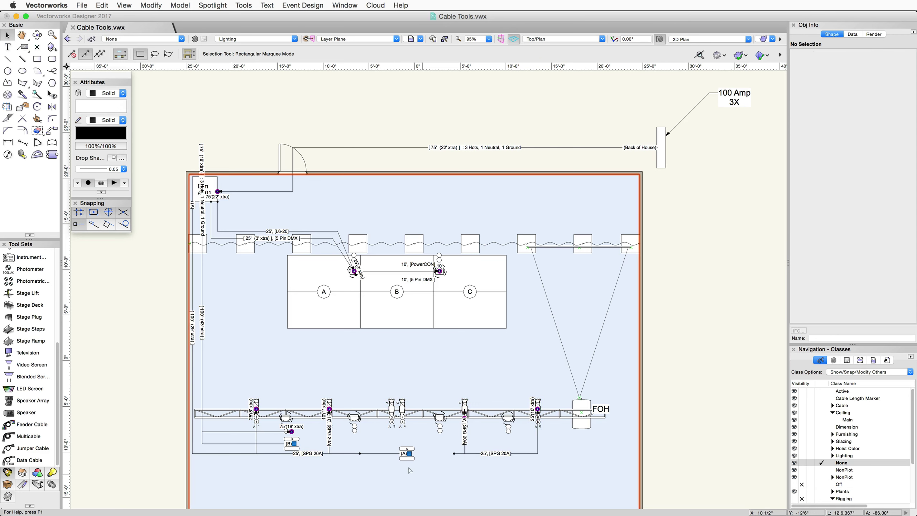
{"action": "left_click", "coordinate": [402, 457]}
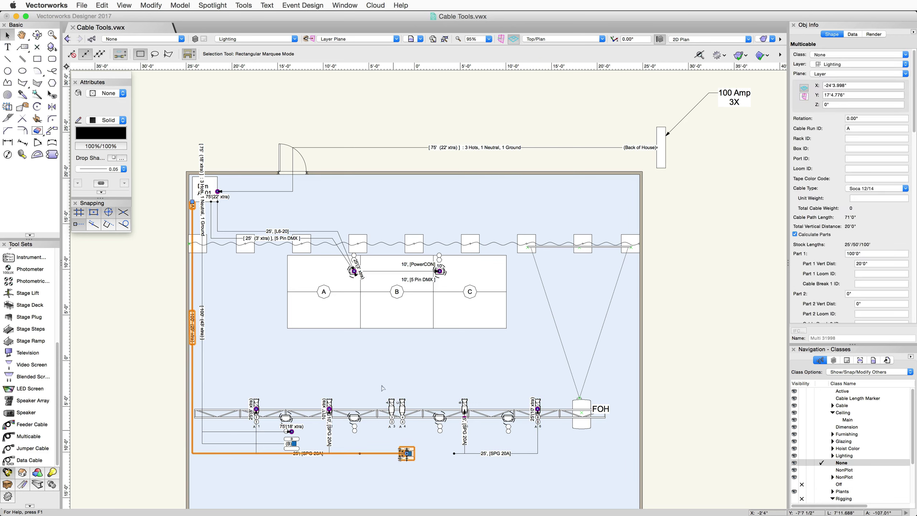
Step: Place multicable A's breakout label on the Cable layer and drag it below the cable run
{"action": "left_click", "coordinate": [220, 8]}
{"action": "mouse_move", "coordinate": [215, 116]}
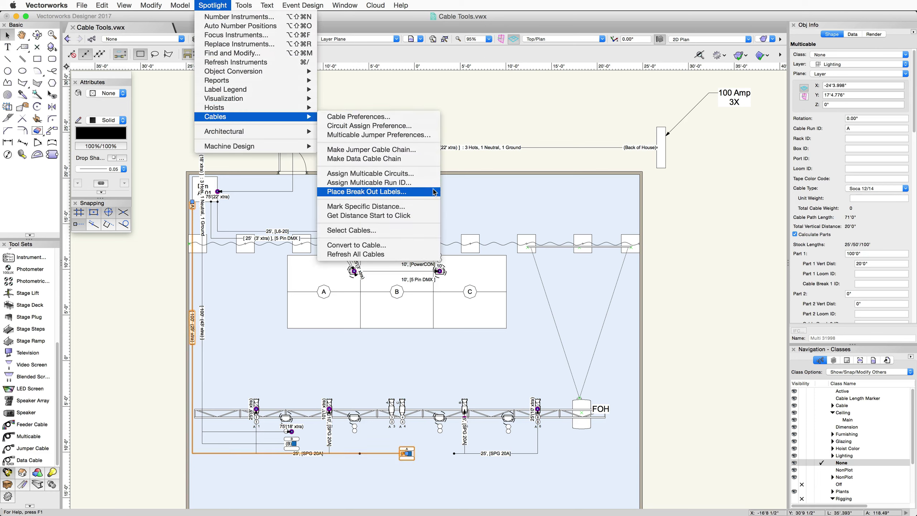
{"action": "left_click", "coordinate": [431, 195]}
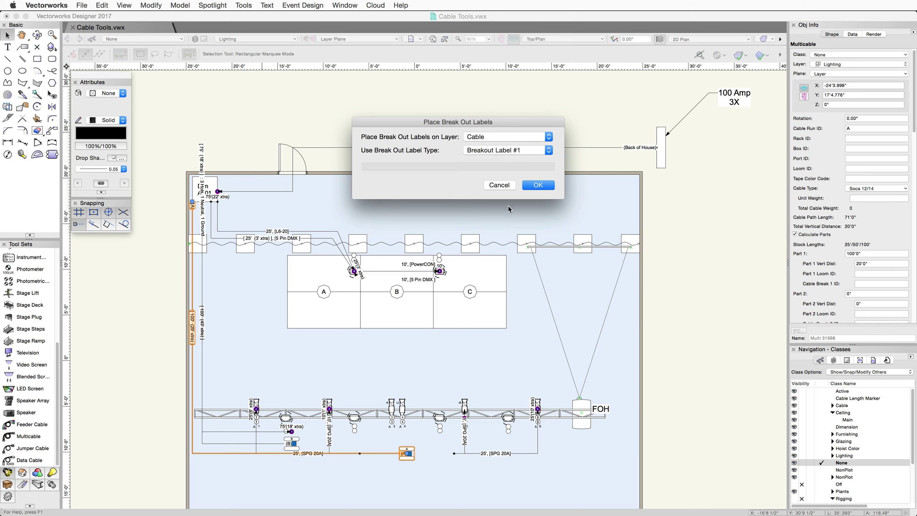
{"action": "left_click", "coordinate": [549, 186]}
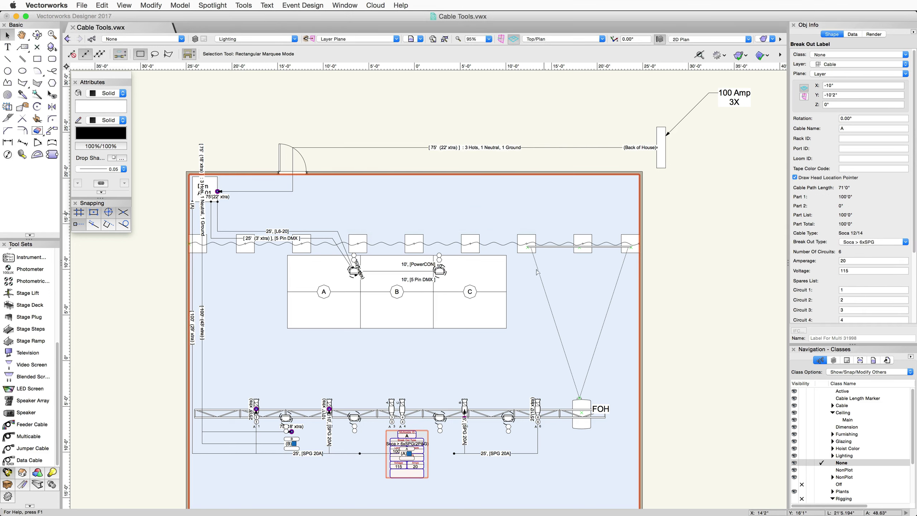
{"action": "key", "text": "h"}
{"action": "mouse_move", "coordinate": [463, 475]}
{"action": "left_mouse_down"}
{"action": "mouse_move", "coordinate": [456, 357]}
{"action": "mouse_move", "coordinate": [407, 411]}
{"action": "left_mouse_up"}
{"action": "key", "text": "x"}
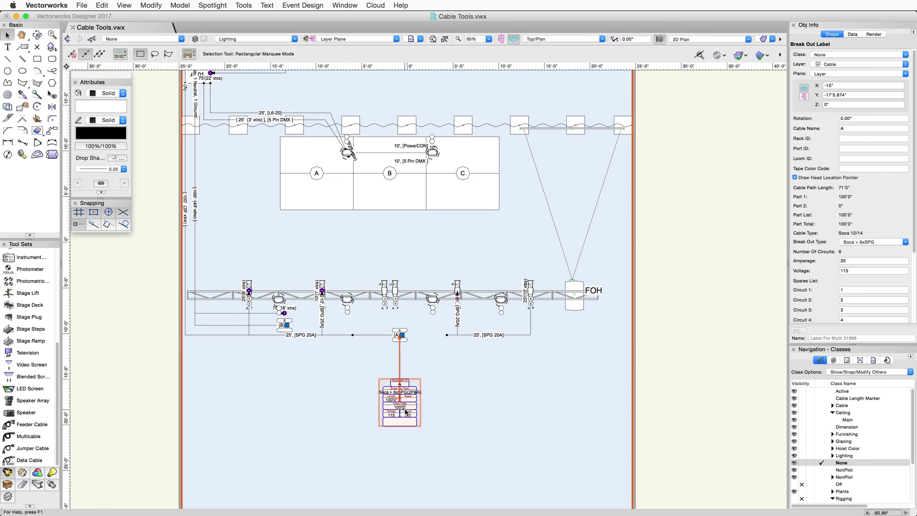
{"action": "left_click_drag", "start_coordinate": [406, 412], "coordinate": [403, 414]}
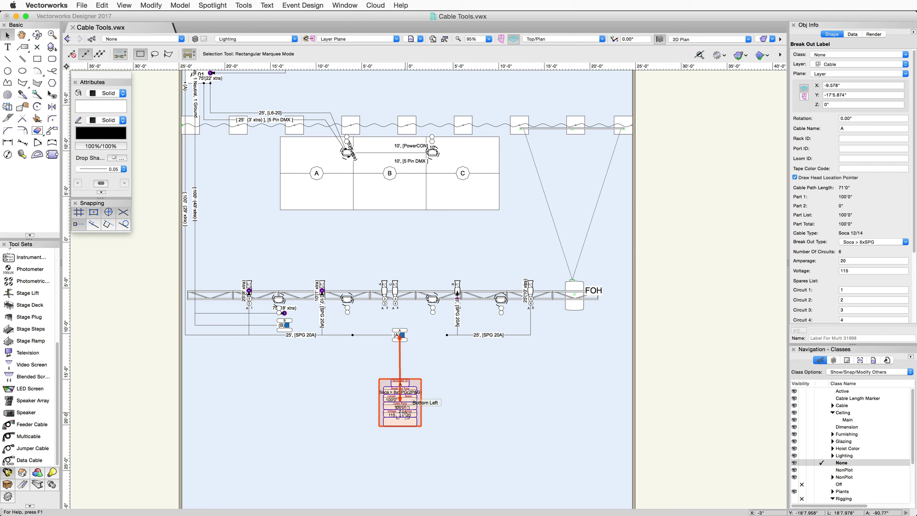
Step: Chain SPG 20A jumper cables between neighbouring truss fixtures, copying circuit names and numbers
{"action": "left_click", "coordinate": [212, 5]}
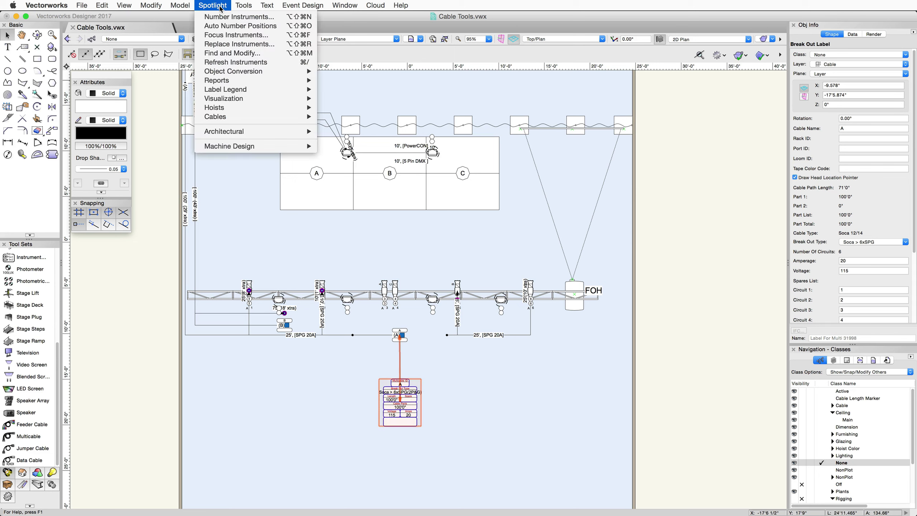
{"action": "mouse_move", "coordinate": [215, 116]}
{"action": "left_click", "coordinate": [422, 151]}
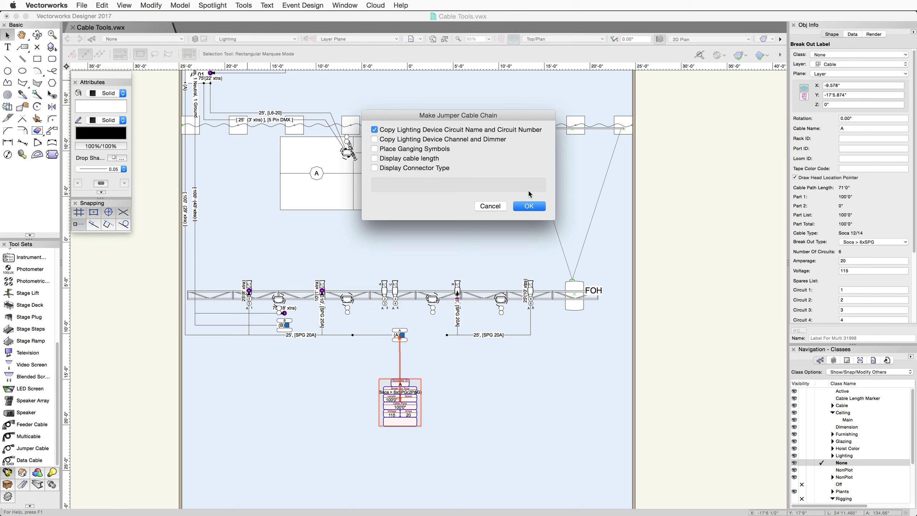
{"action": "left_click", "coordinate": [528, 206]}
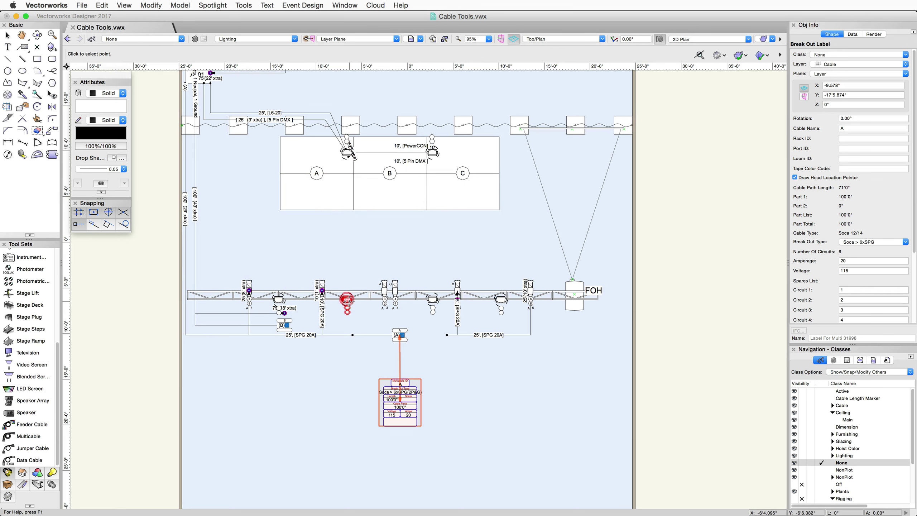
{"action": "double_click", "coordinate": [501, 300]}
{"action": "key", "text": "x"}
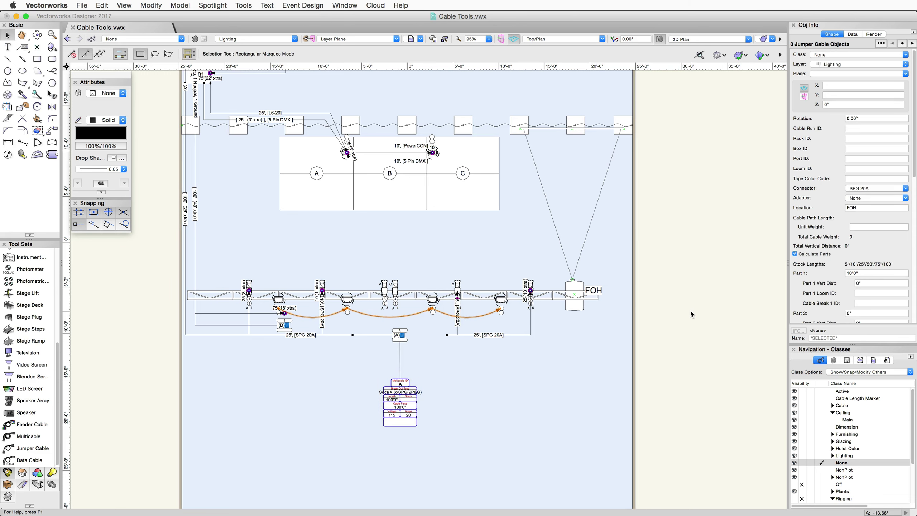
Step: Chain three 10' 5 Pin DMX data cables through the truss fixtures in order
{"action": "left_click", "coordinate": [220, 5]}
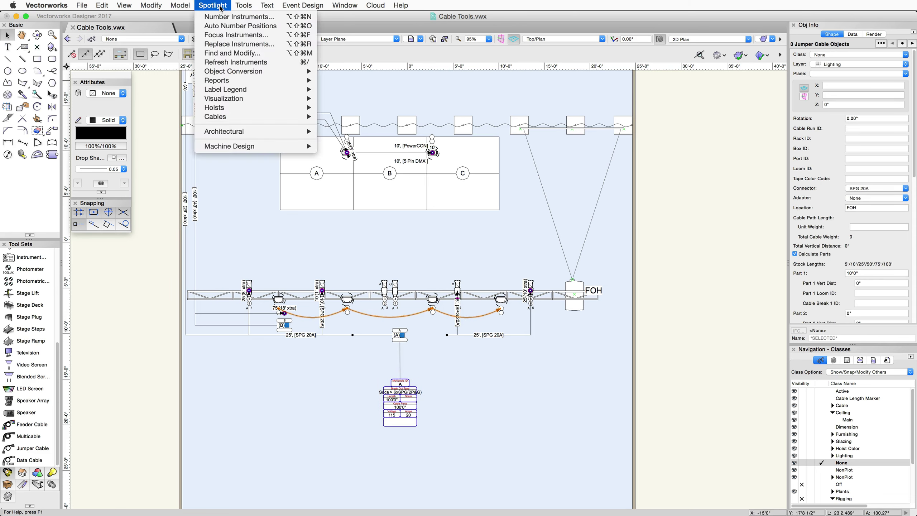
{"action": "mouse_move", "coordinate": [215, 116]}
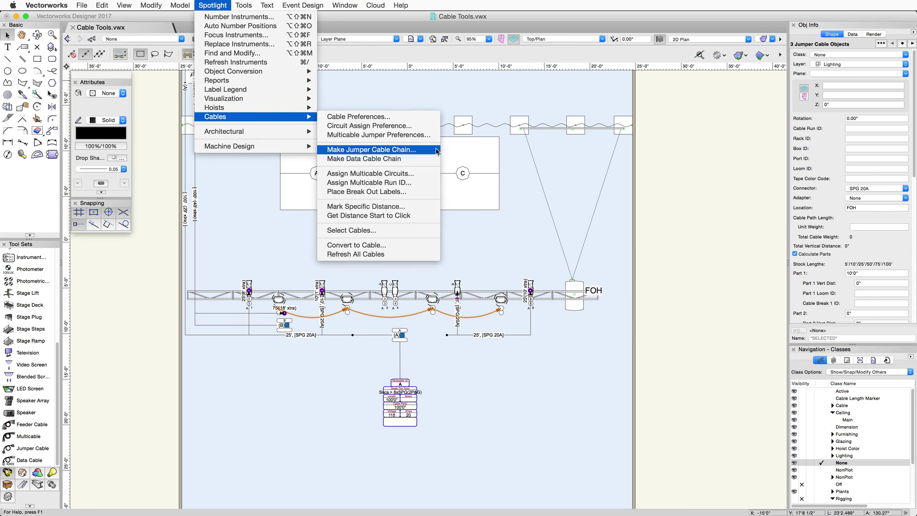
{"action": "left_click", "coordinate": [431, 159]}
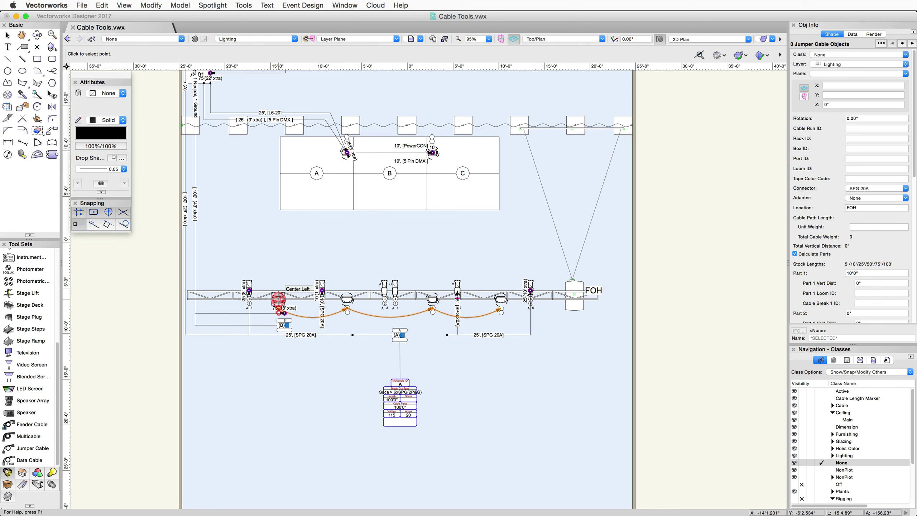
{"action": "left_click", "coordinate": [278, 299]}
{"action": "left_click", "coordinate": [347, 298]}
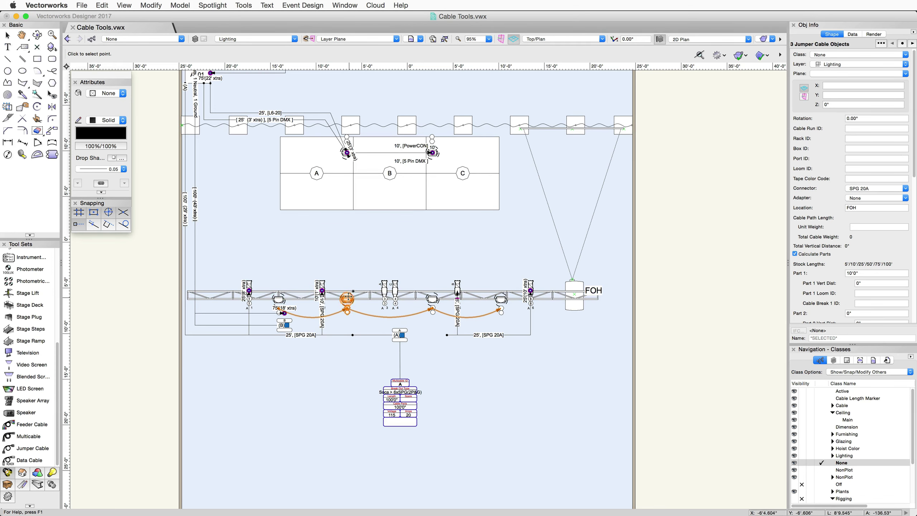
{"action": "left_click", "coordinate": [500, 307]}
{"action": "key", "text": "Return"}
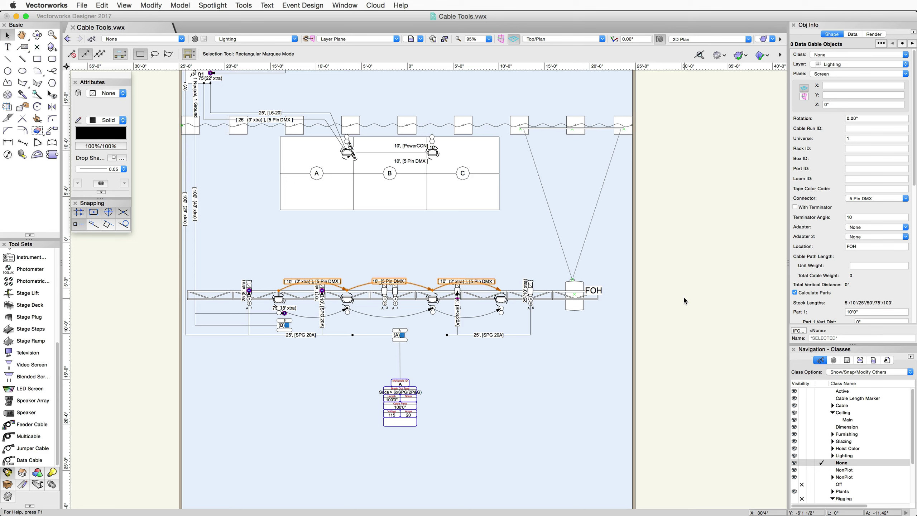
{"action": "left_click", "coordinate": [216, 5]}
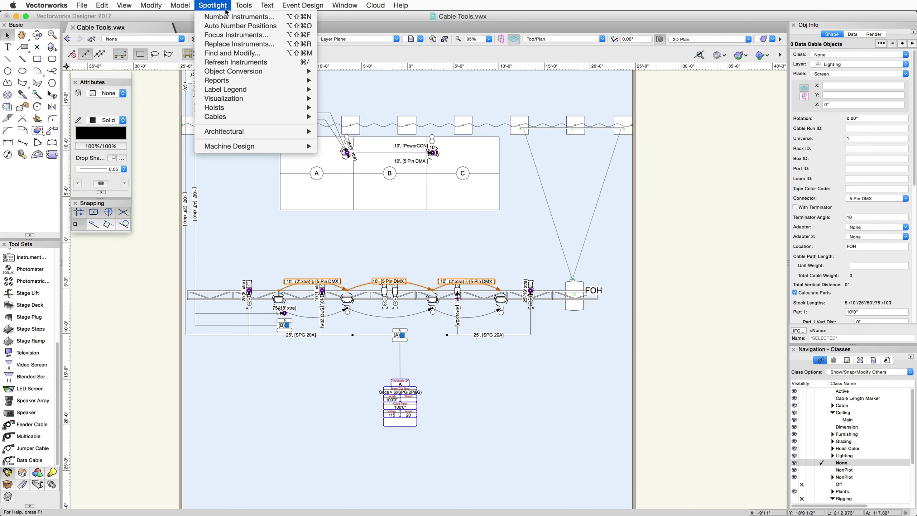
{"action": "mouse_move", "coordinate": [215, 116]}
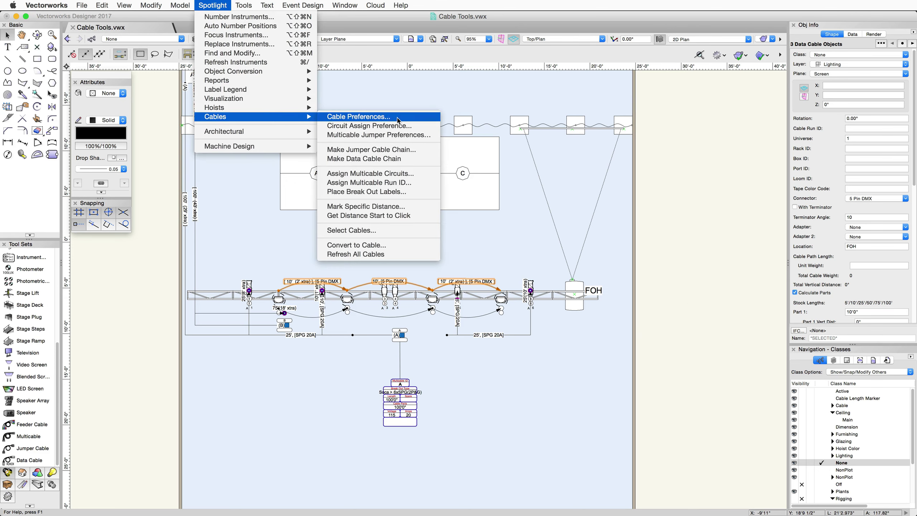
{"action": "left_click", "coordinate": [398, 120]}
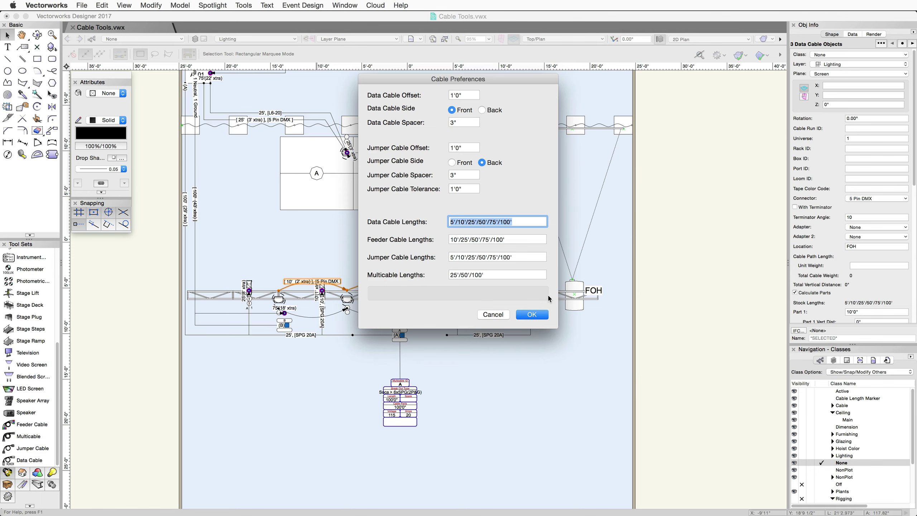
{"action": "left_click", "coordinate": [536, 318]}
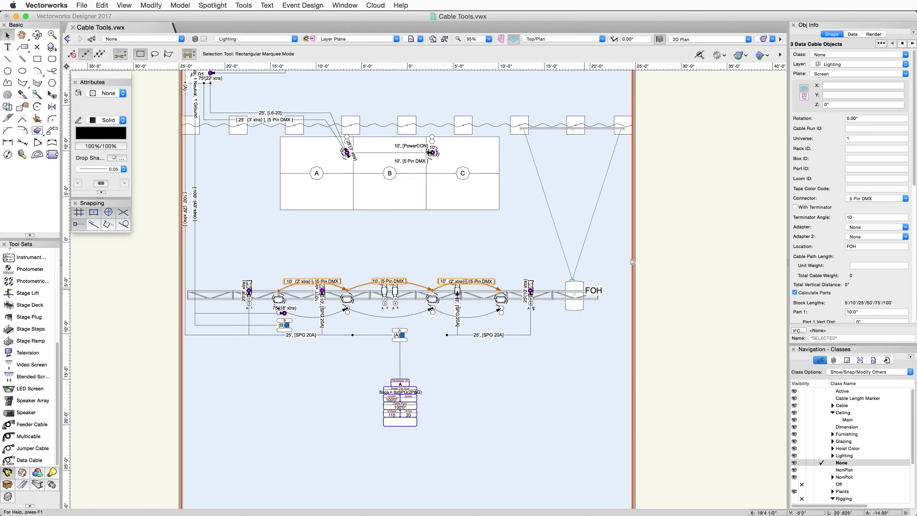
{"action": "key", "text": "h"}
{"action": "left_click_drag", "start_coordinate": [671, 100], "coordinate": [672, 234]}
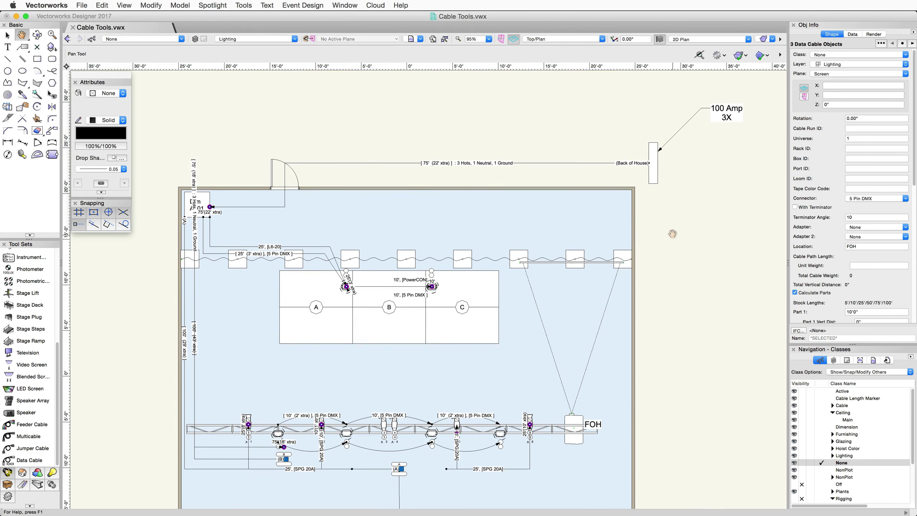
{"action": "key", "text": "x"}
Step: Label the feeder at the door with its 47'10" distance and 8' vertical travel
{"action": "left_click", "coordinate": [213, 5]}
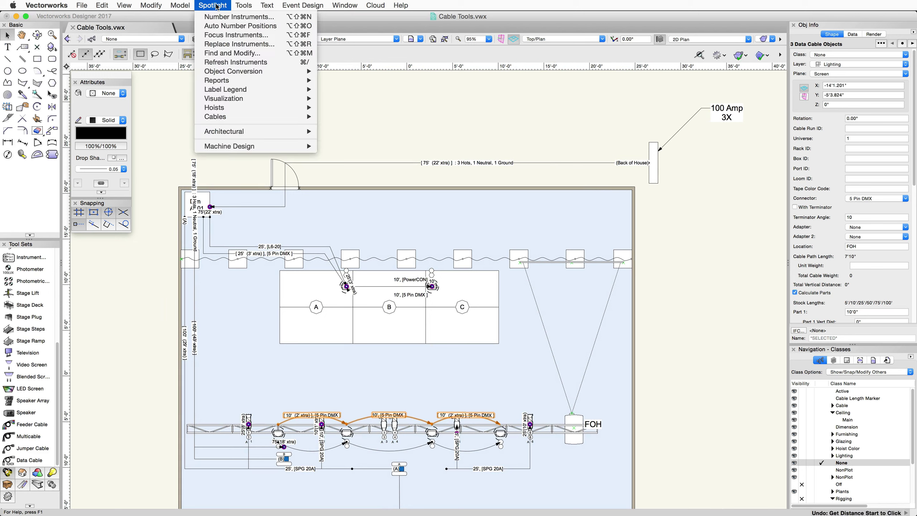
{"action": "mouse_move", "coordinate": [214, 116]}
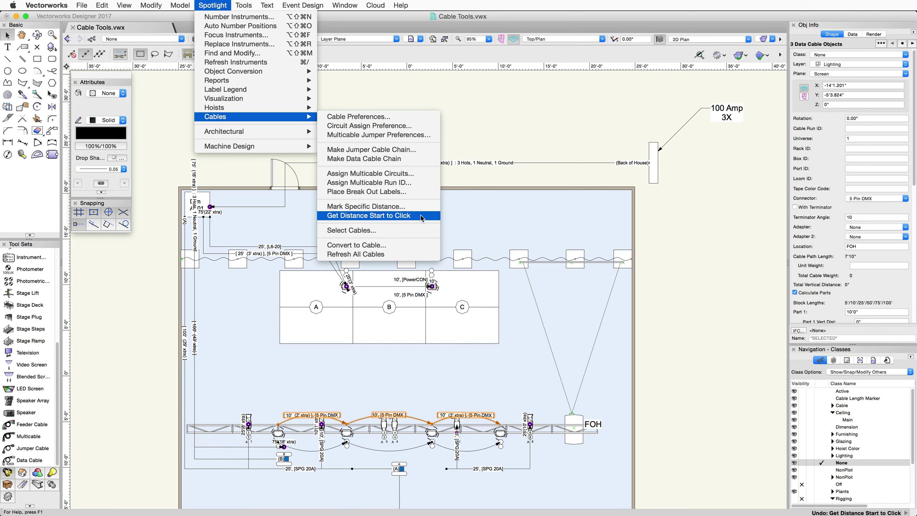
{"action": "left_click", "coordinate": [421, 215]}
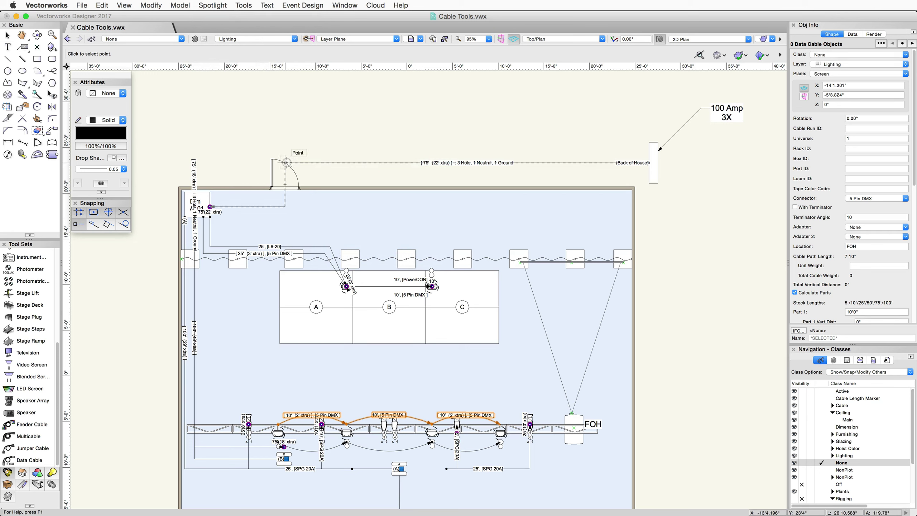
{"action": "left_click", "coordinate": [285, 162]}
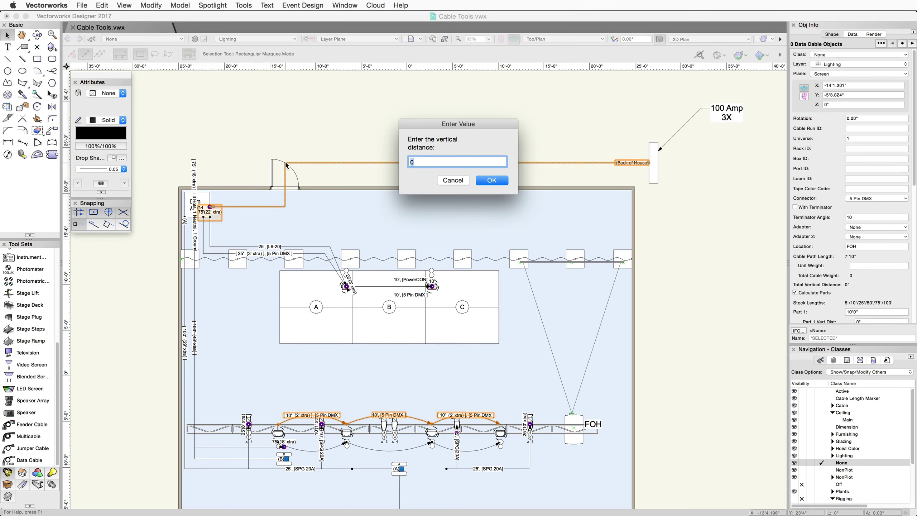
{"action": "type", "text": "8"}
{"action": "left_click", "coordinate": [485, 179]}
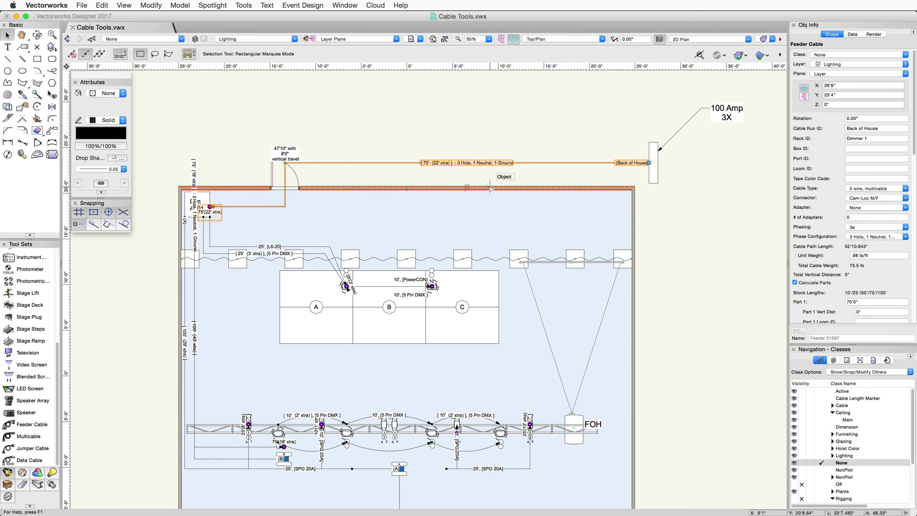
Step: Place a 28'0" distance marker on the Back of House feeder cable
{"action": "left_click", "coordinate": [212, 5]}
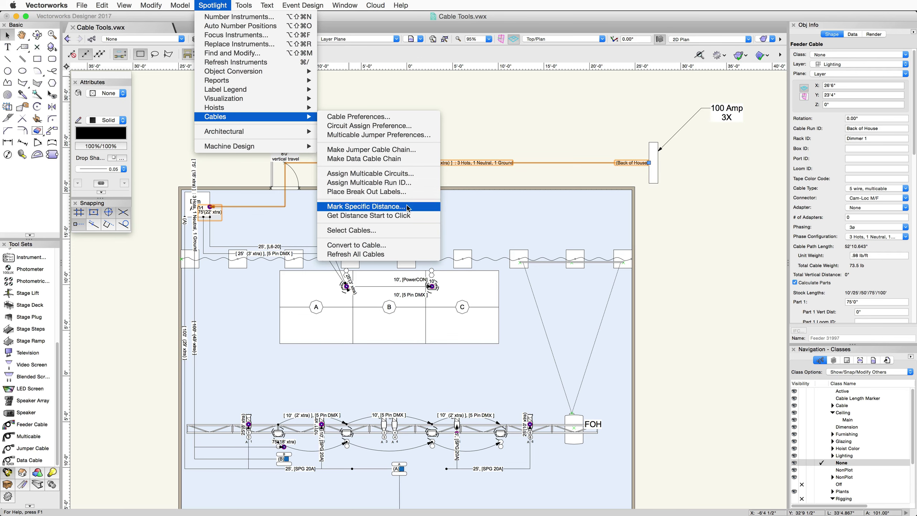
{"action": "left_click", "coordinate": [408, 206]}
{"action": "type", "text": "28'"}
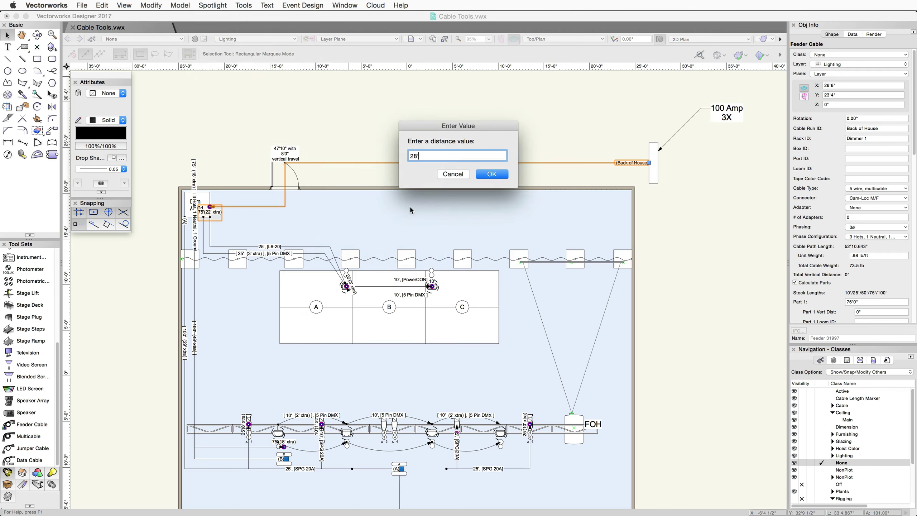
{"action": "left_click", "coordinate": [489, 176]}
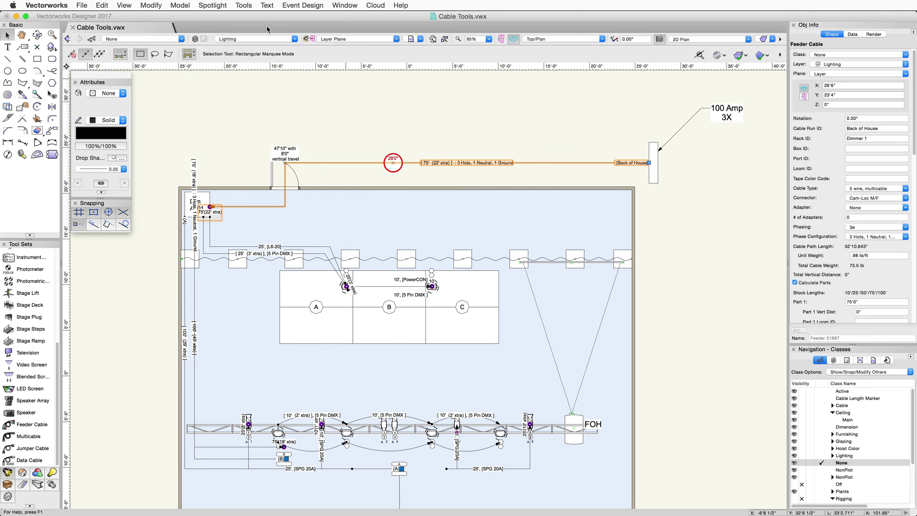
{"action": "left_click", "coordinate": [228, 5]}
{"action": "mouse_move", "coordinate": [217, 80]}
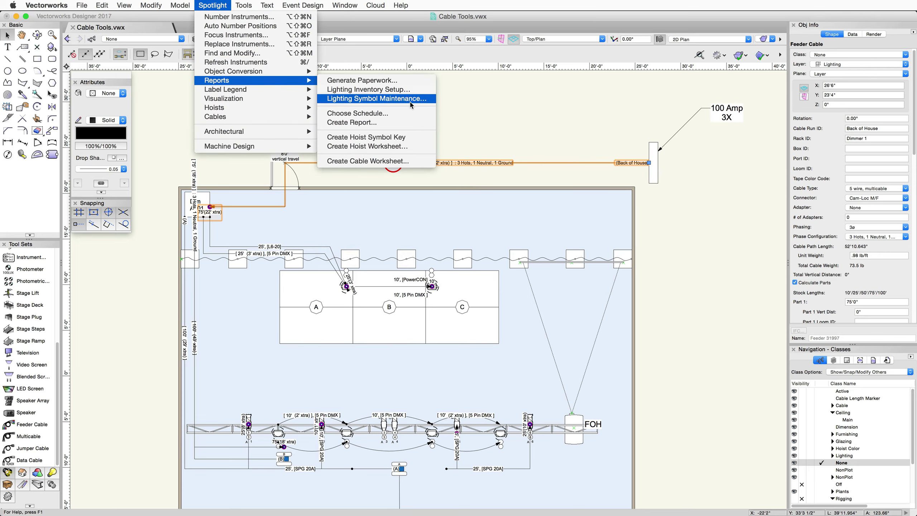